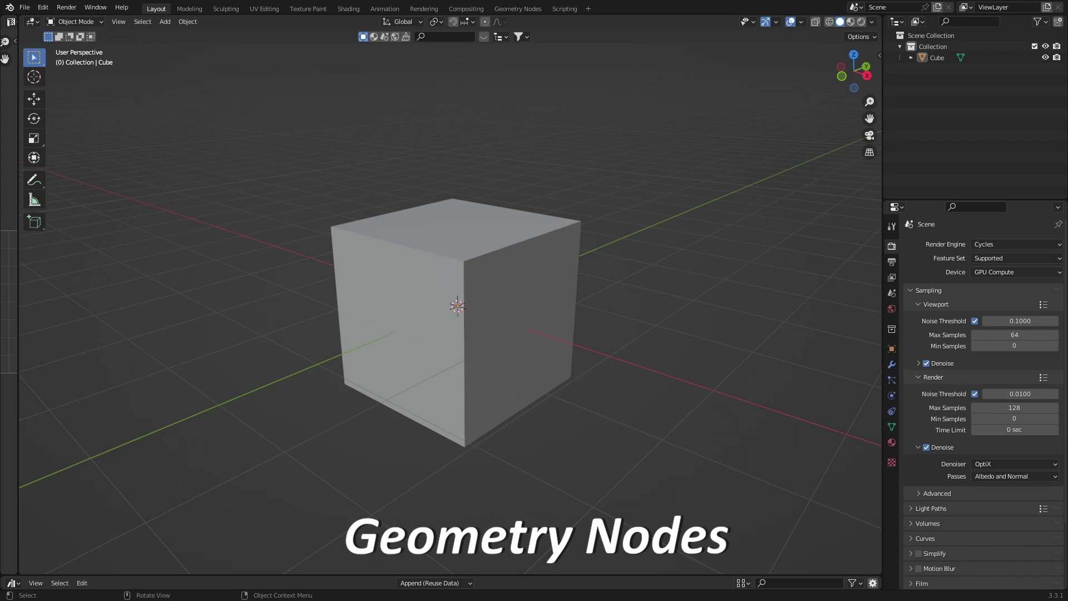
# Open an enlarged Geometry Node Editor beneath the viewport and create a new node tree for the cube
pyautogui.click(545, 311)
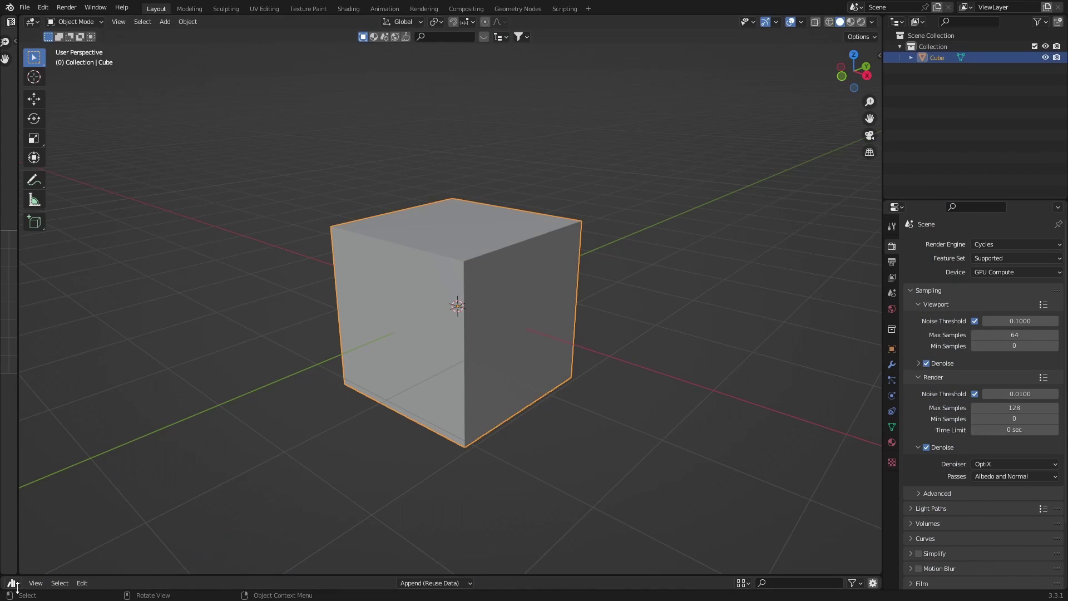
pyautogui.click(12, 582)
pyautogui.click(39, 536)
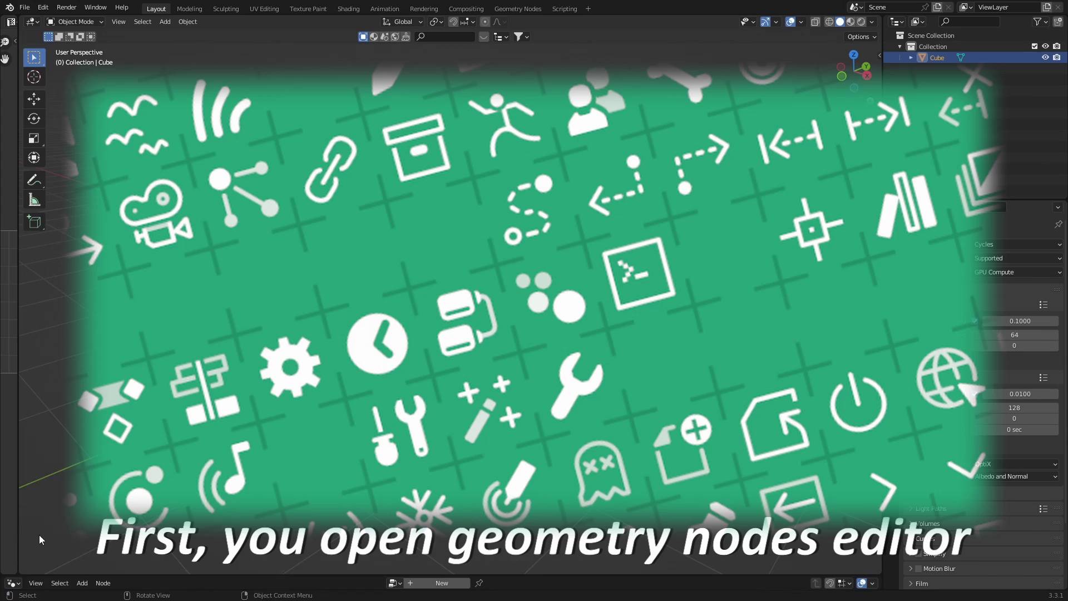
pyautogui.moveTo(241, 575); pyautogui.dragTo(262, 296)
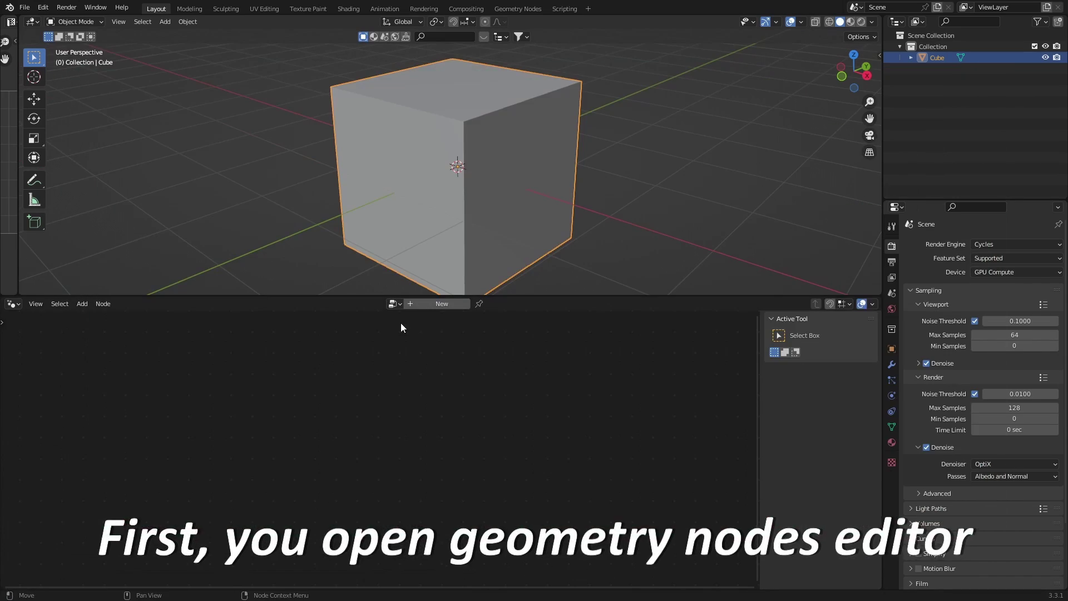
pyautogui.click(429, 306)
pyautogui.scroll(2, 423, 412)
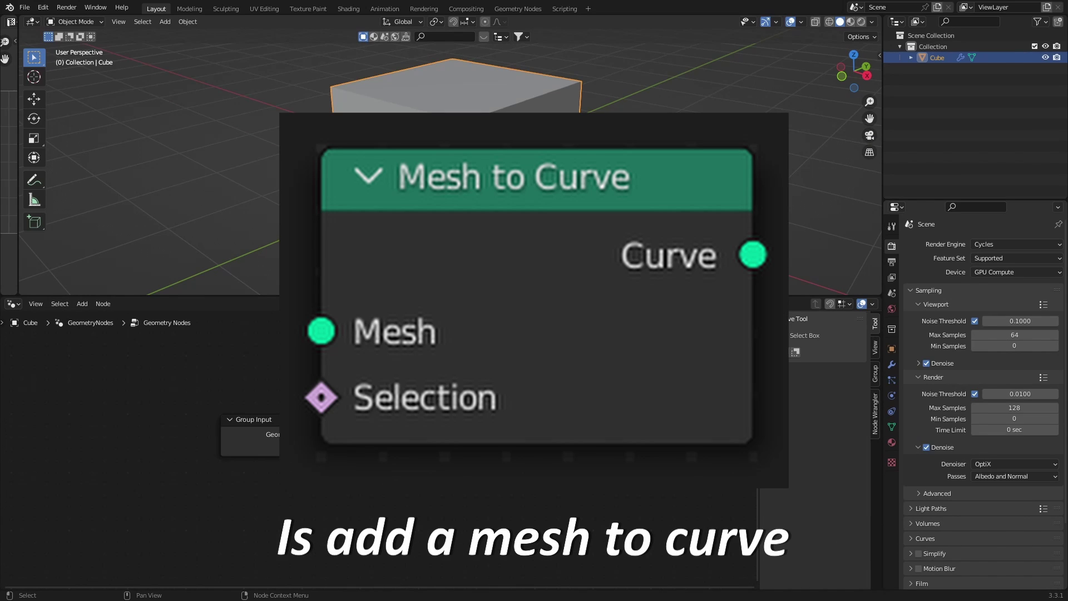
# Add a Mesh to Curve node between Group Input and Group Output and compare the result with the cube's original mesh
pyautogui.hotkey('shift', 'a')
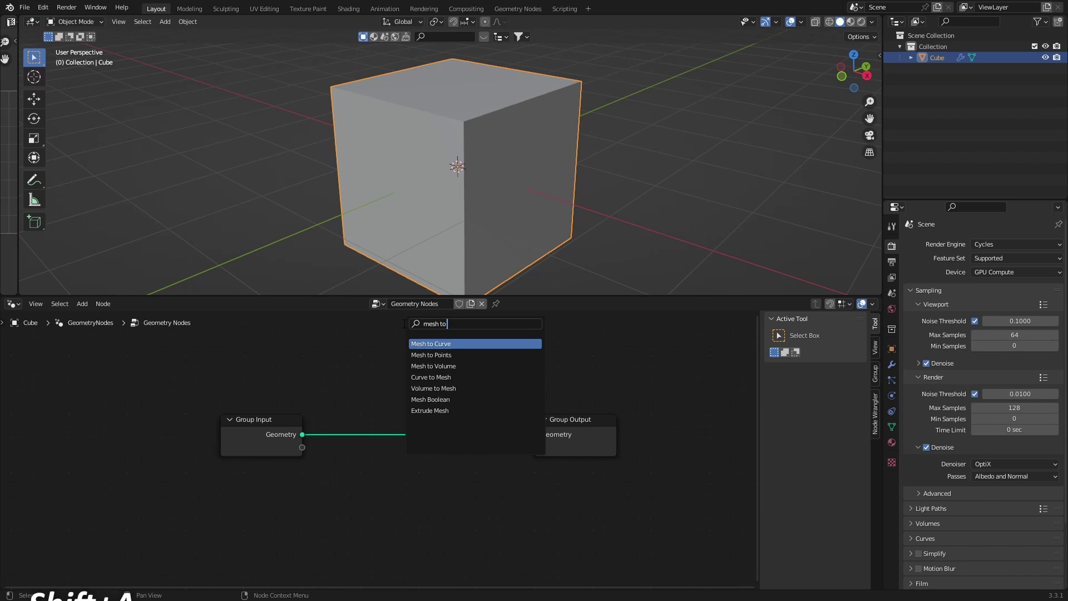
pyautogui.press('Return')
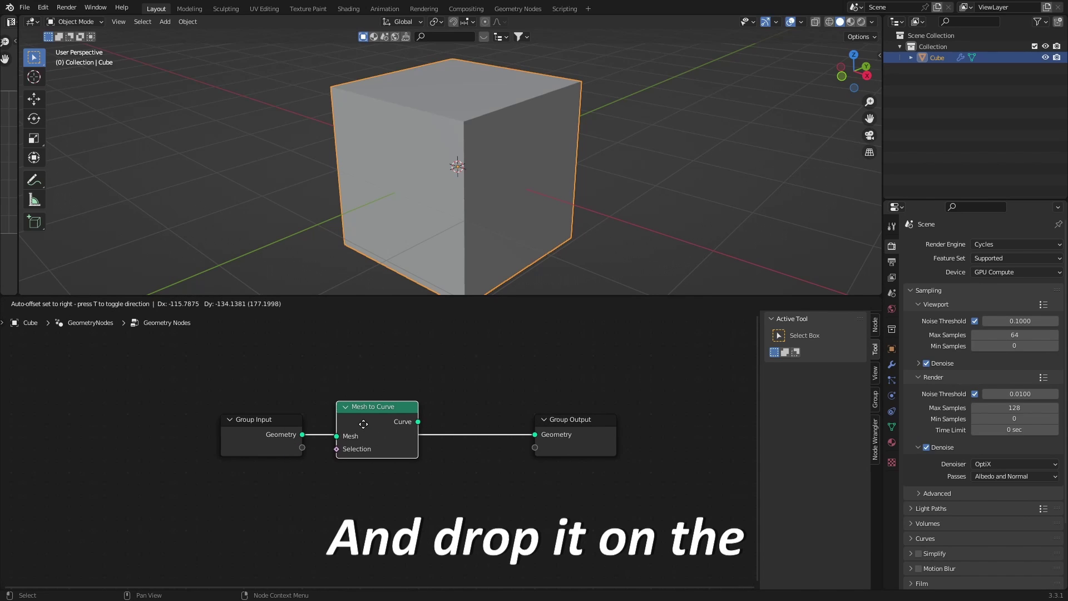
pyautogui.click(352, 437)
pyautogui.moveTo(525, 216); pyautogui.dragTo(513, 179, button='middle')
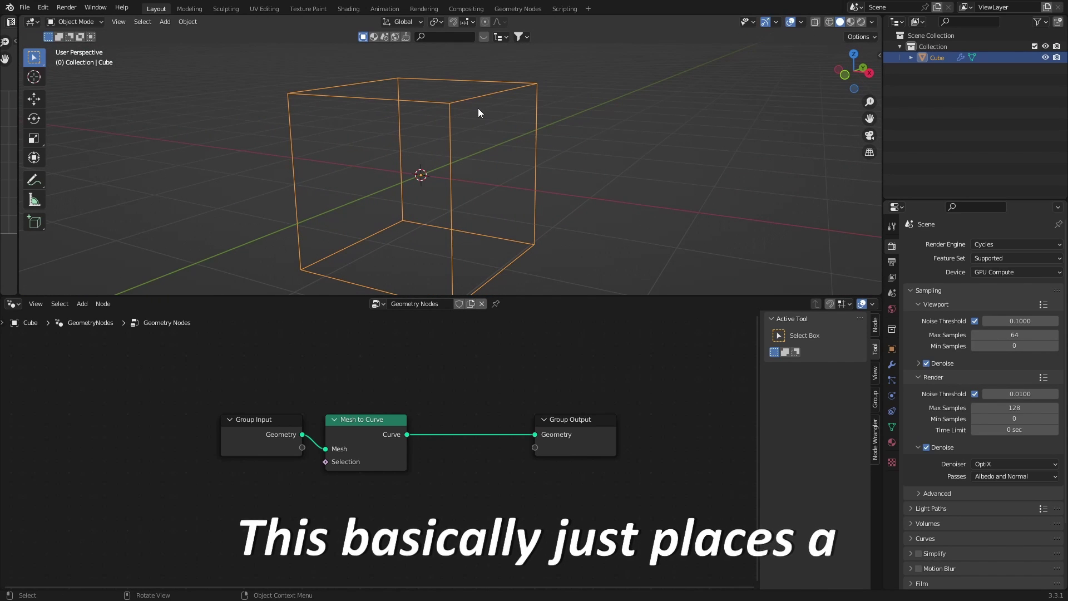
pyautogui.press('Tab')
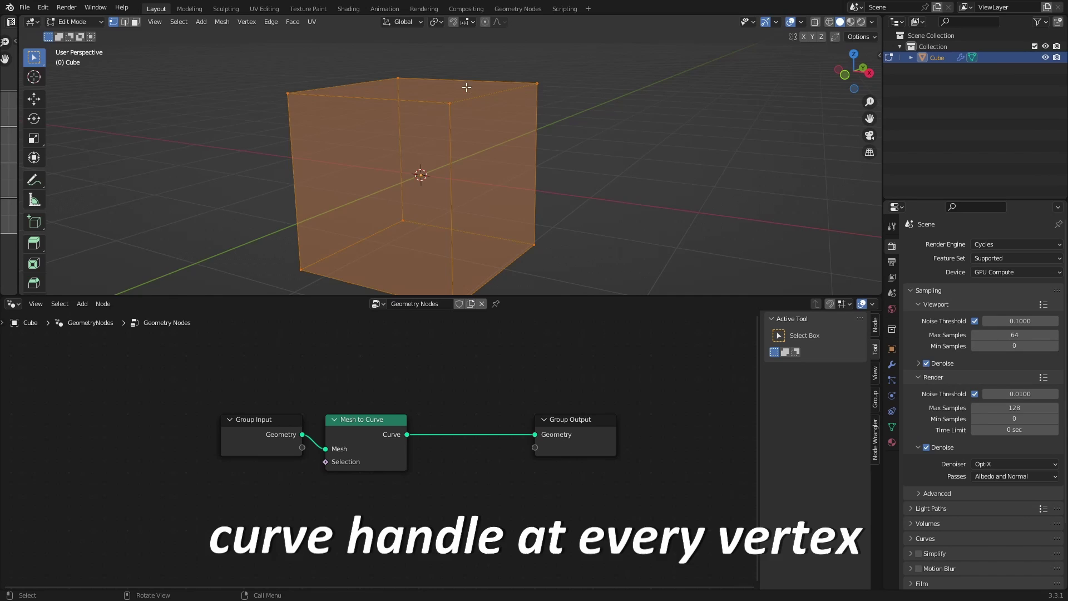
pyautogui.press('Tab')
# Add a Curve to Points node between Mesh to Curve and Group Output
pyautogui.hotkey('shift', 'a')
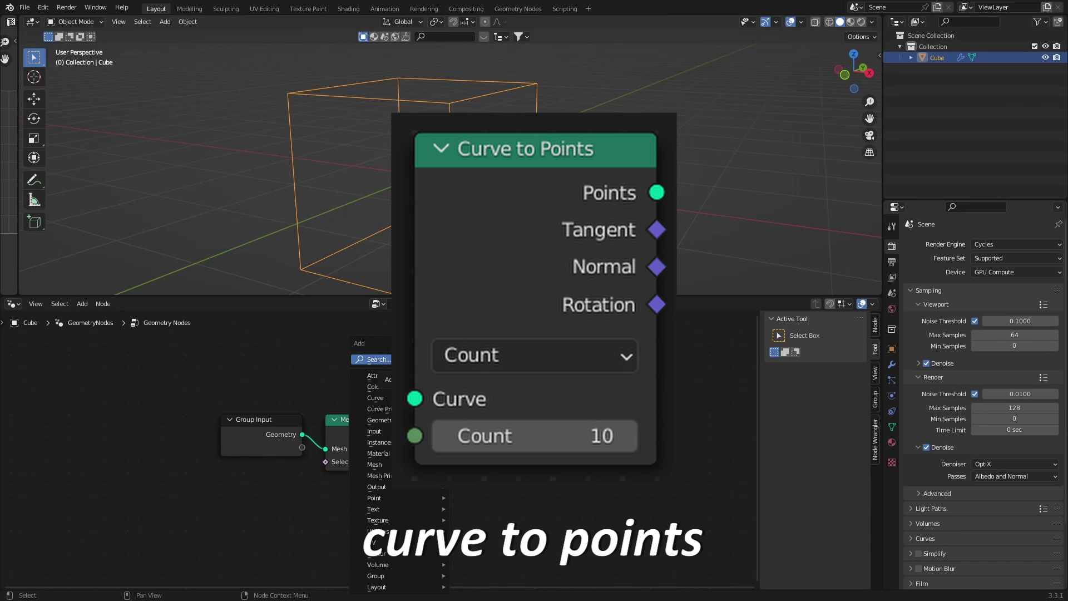
pyautogui.click(395, 359)
pyautogui.write('curve to po')
pyautogui.press('Return')
pyautogui.click(475, 416)
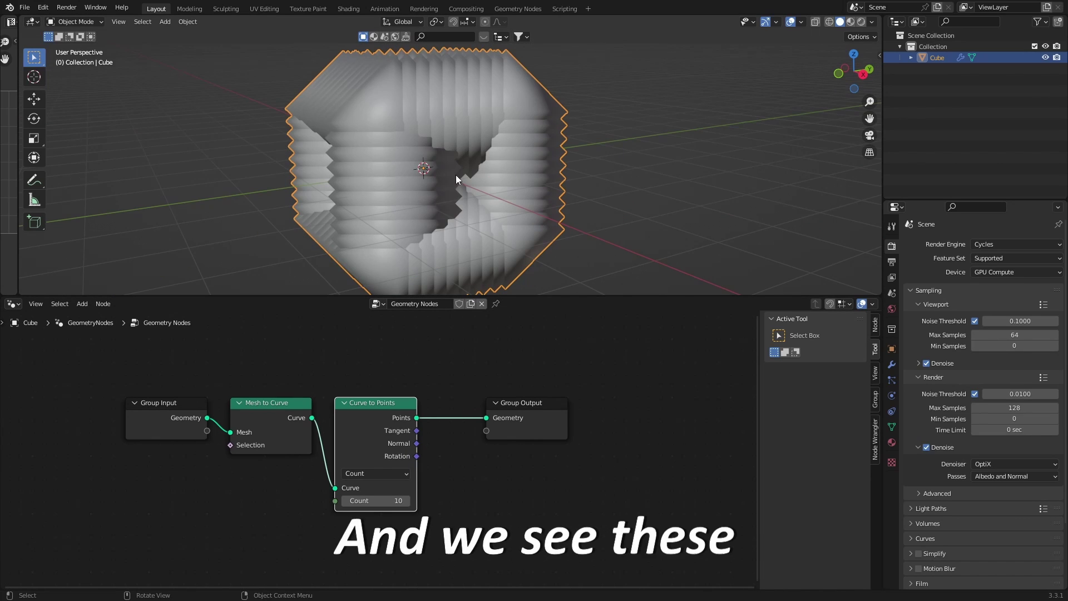
pyautogui.moveTo(455, 174)
pyautogui.mouseDown(button='middle')
pyautogui.moveTo(488, 171)
pyautogui.moveTo(494, 188)
pyautogui.moveTo(460, 179)
pyautogui.mouseUp(button='middle')
# Set the Curve to Points count to 2 and expose it as an adjustable Count input on the modifier through Group Input
pyautogui.moveTo(386, 496); pyautogui.dragTo(411, 505)
pyautogui.moveTo(554, 151); pyautogui.dragTo(537, 207, button='middle')
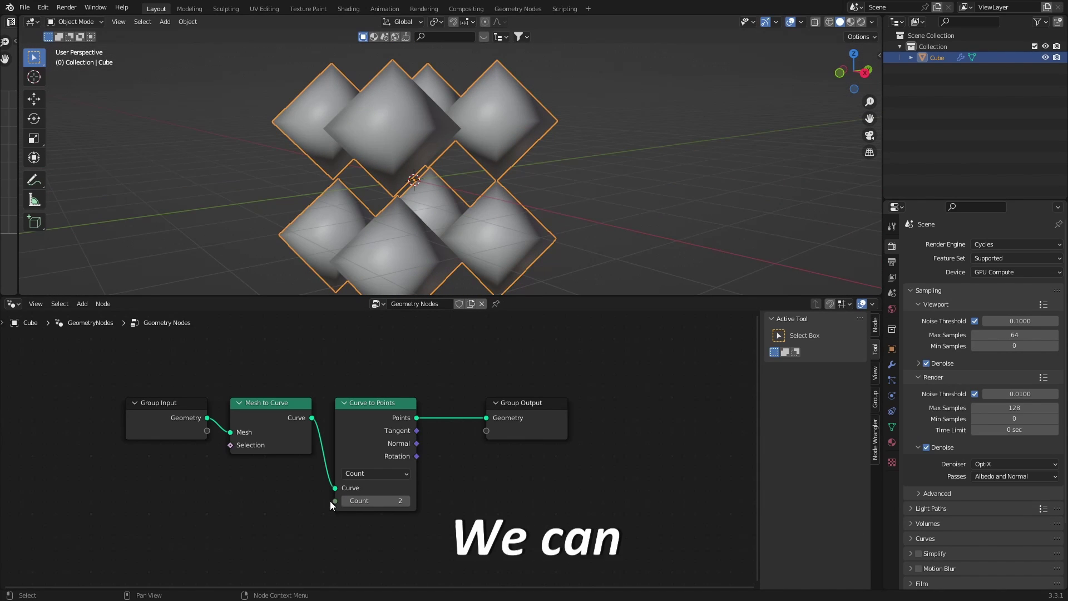
pyautogui.moveTo(335, 500); pyautogui.dragTo(206, 432)
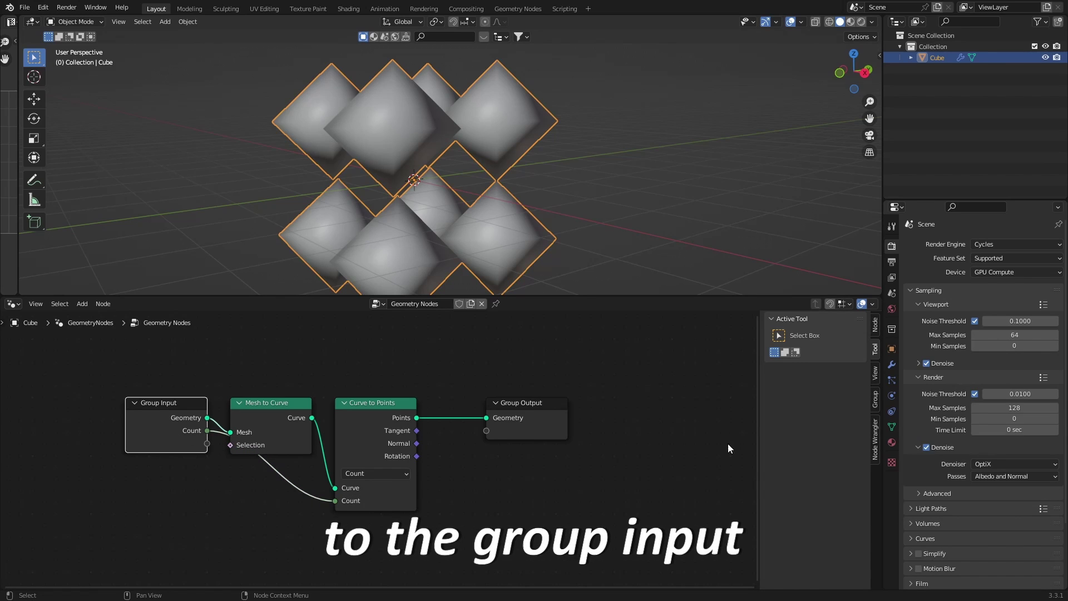
pyautogui.click(891, 365)
pyautogui.moveTo(1006, 293); pyautogui.dragTo(1043, 293)
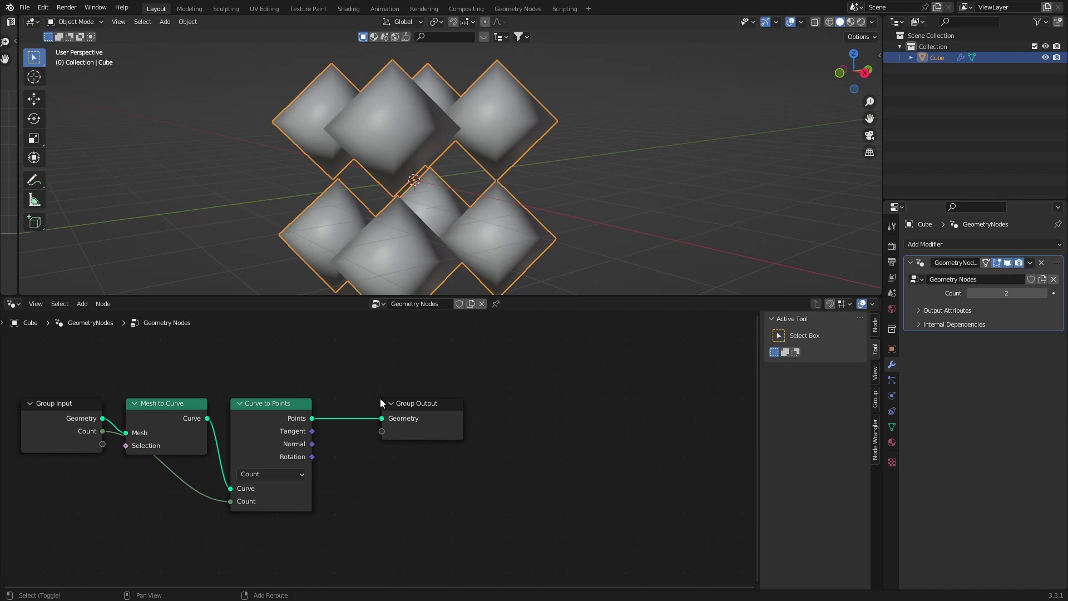
# Add a Points to Vertices node between Curve to Points and Group Output, and try out the modifier's Count
pyautogui.hotkey('shift', 'a')
pyautogui.click(372, 362)
pyautogui.write('point to ve')
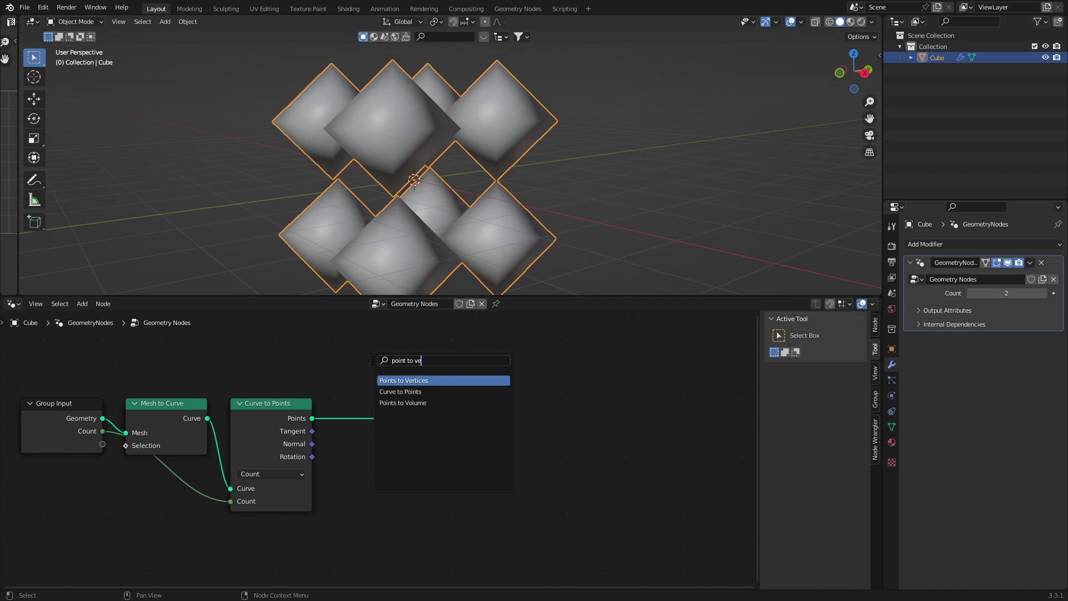
pyautogui.press('Return')
pyautogui.click(356, 392)
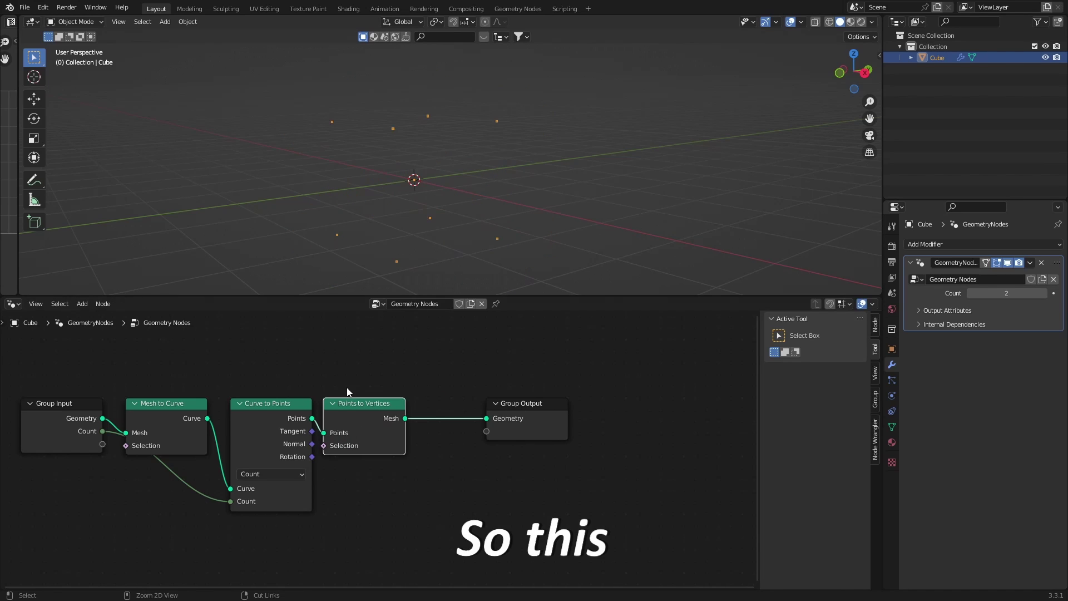
pyautogui.moveTo(520, 157); pyautogui.dragTo(455, 166, button='middle')
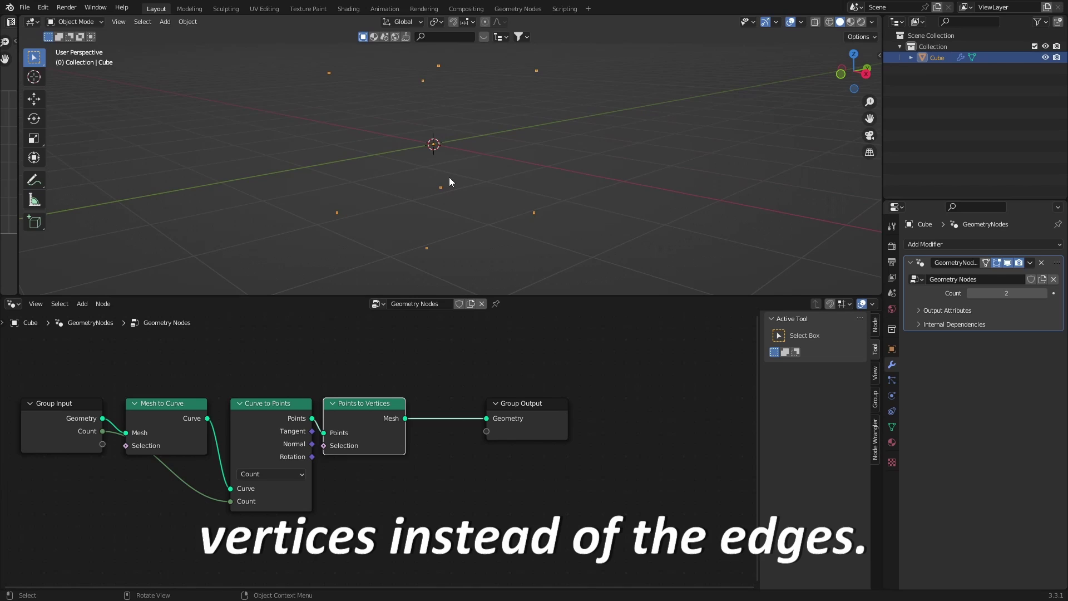
pyautogui.click(467, 412)
pyautogui.moveTo(1001, 293)
pyautogui.mouseDown()
pyautogui.moveTo(1057, 293)
pyautogui.moveTo(1001, 293)
pyautogui.mouseUp()
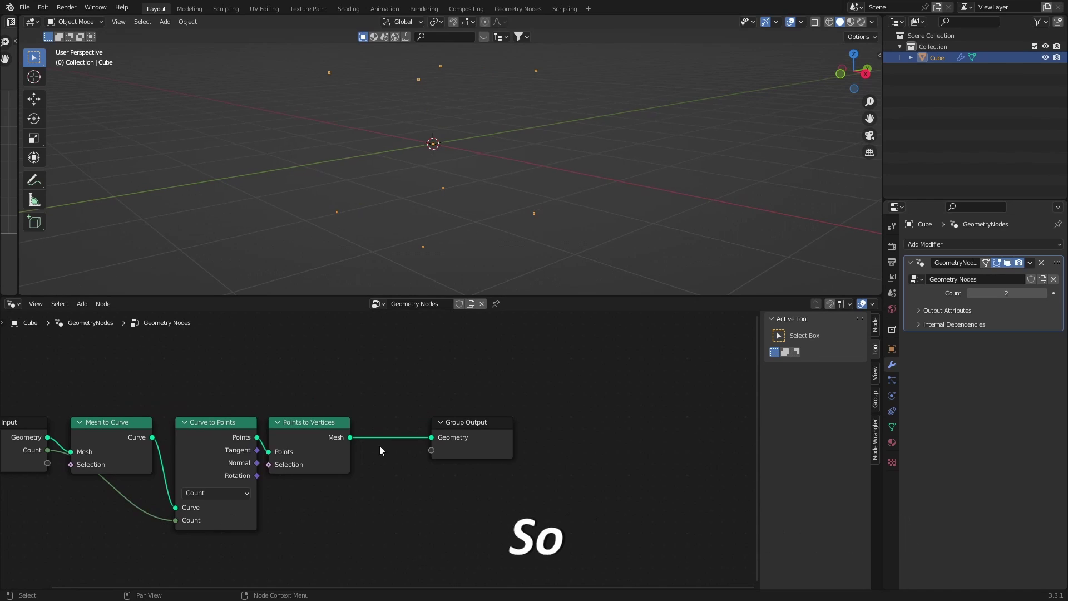
# Add an Extrude Mesh node between Points to Vertices and Group Output and align it with the other nodes
pyautogui.moveTo(379, 446); pyautogui.dragTo(374, 431, button='middle')
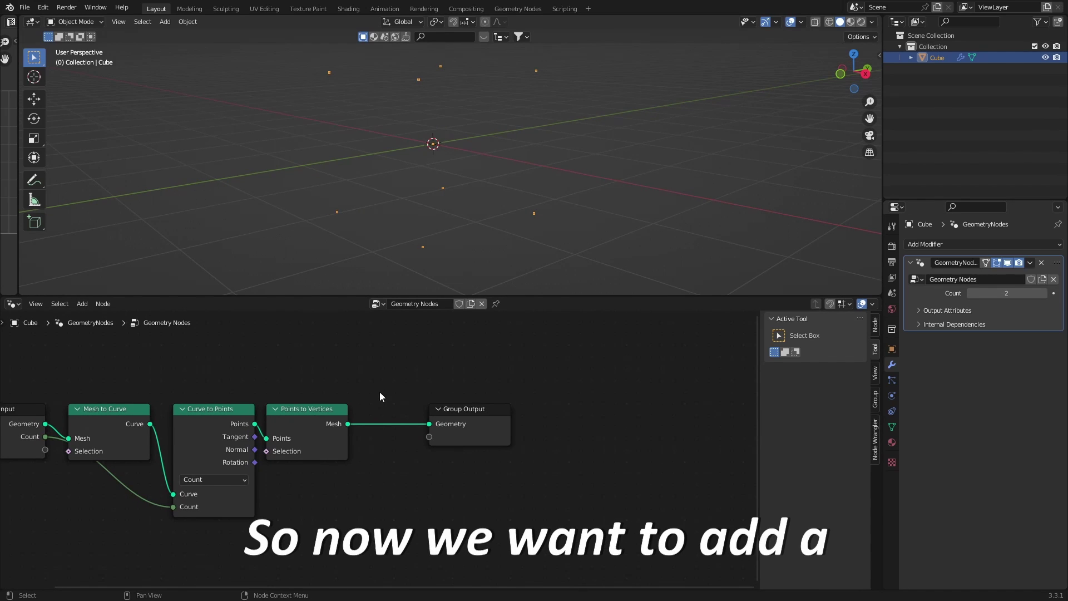
pyautogui.hotkey('shift', 'a')
pyautogui.click(367, 360)
pyautogui.write('ext')
pyautogui.press('Return')
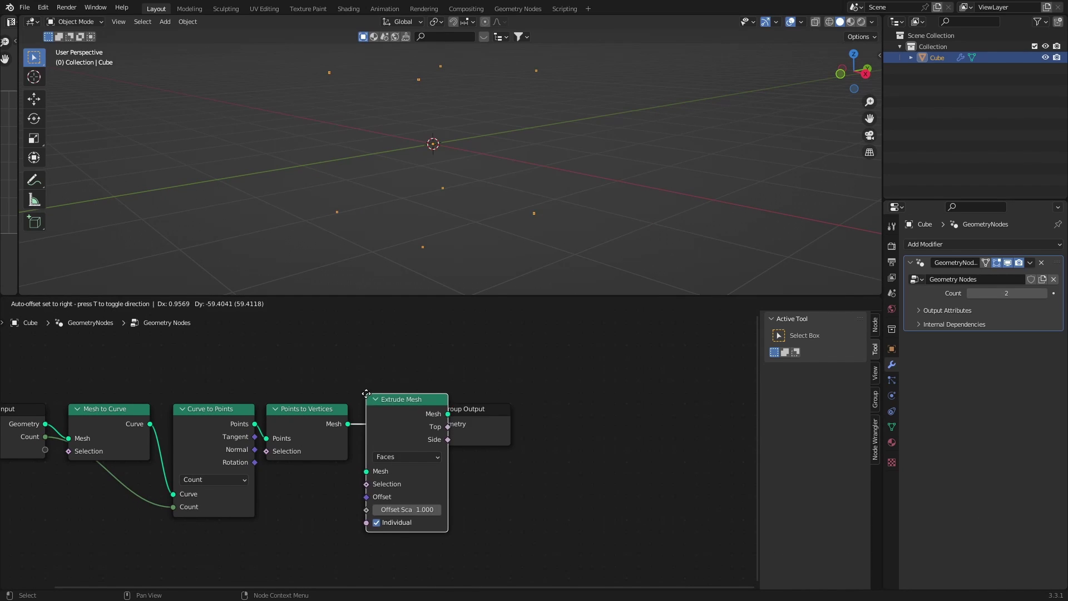
pyautogui.click(368, 394)
pyautogui.moveTo(428, 400); pyautogui.dragTo(393, 410)
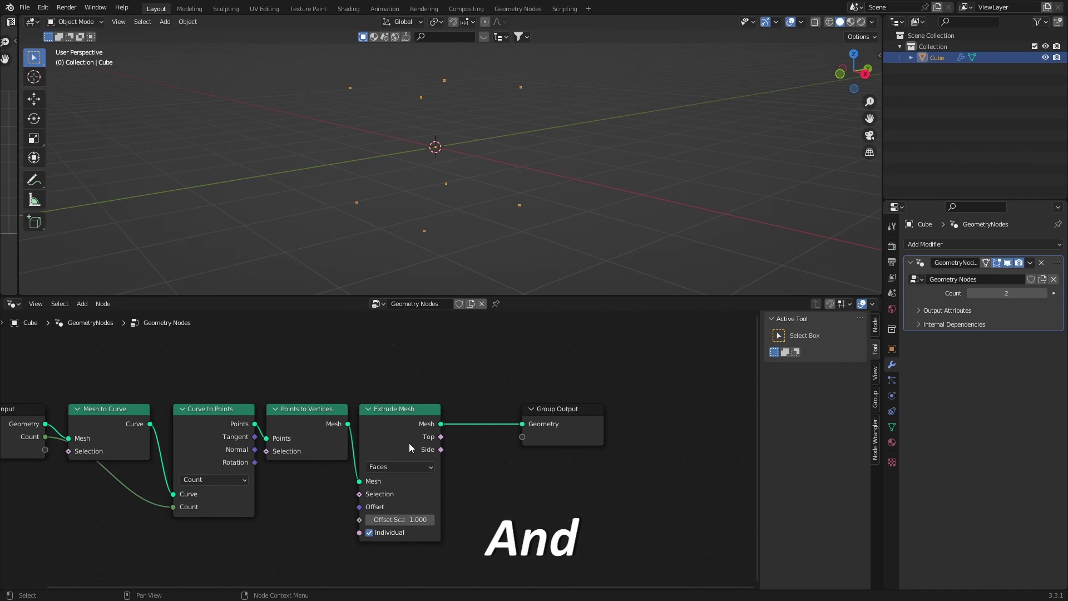
# Switch the Extrude Mesh node to Vertices mode and inspect the extruded lines from several angles
pyautogui.click(405, 469)
pyautogui.click(402, 479)
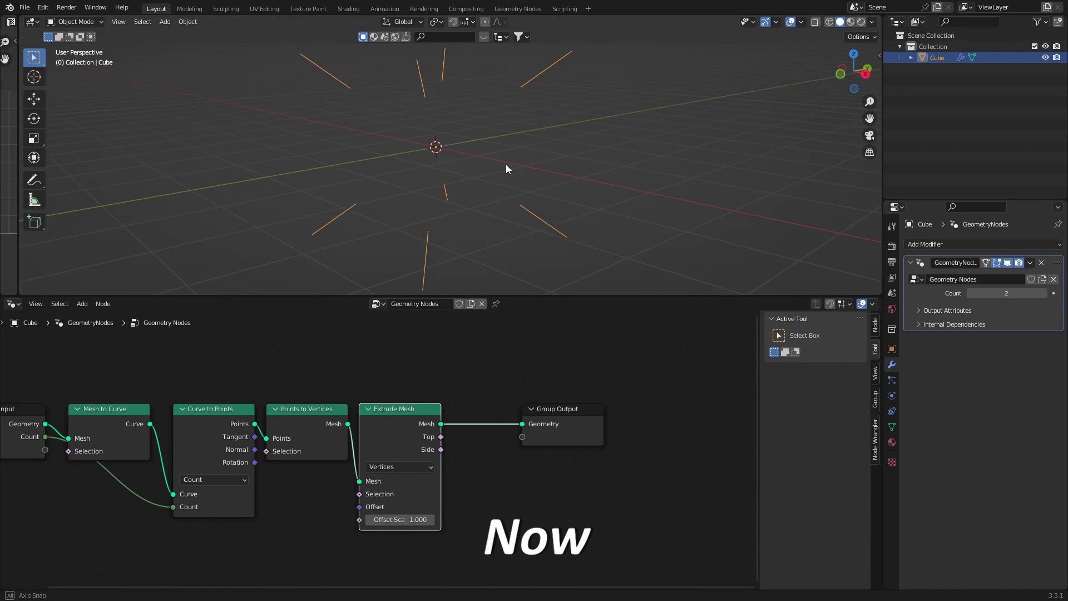
pyautogui.moveTo(506, 165)
pyautogui.mouseDown(button='middle')
pyautogui.moveTo(569, 162)
pyautogui.moveTo(517, 197)
pyautogui.moveTo(501, 163)
pyautogui.mouseUp(button='middle')
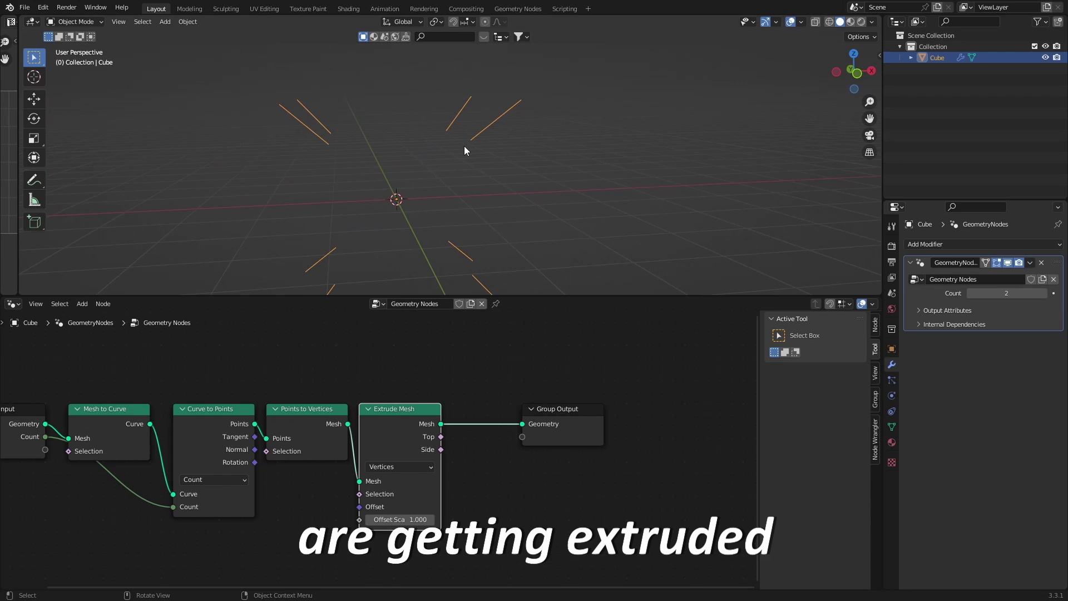
pyautogui.moveTo(546, 191); pyautogui.dragTo(497, 201, button='middle')
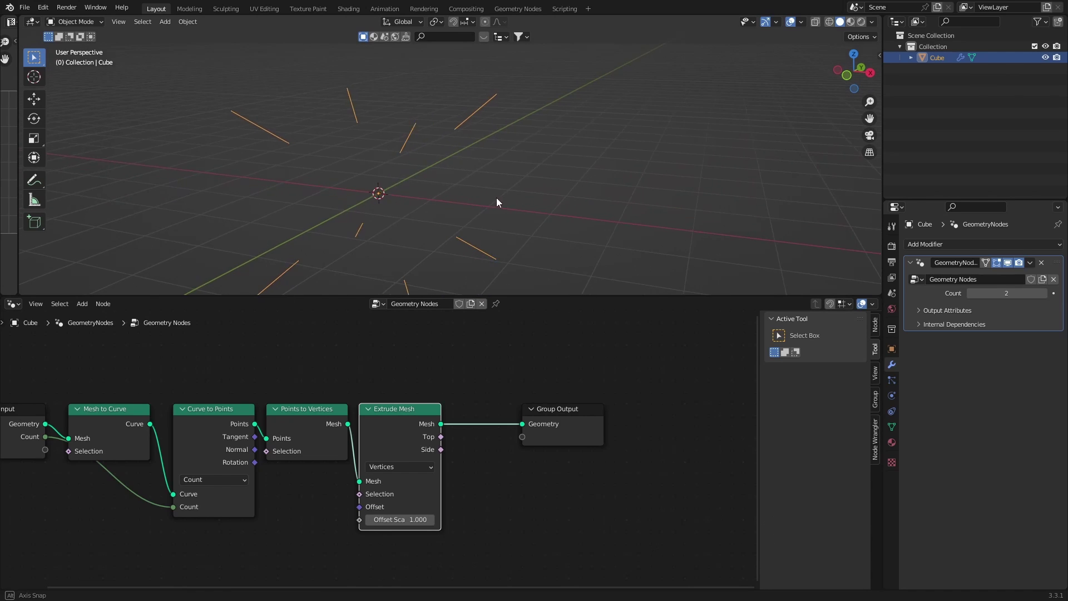
# Add a Combine XYZ node connected to the Offset input of Extrude Mesh
pyautogui.scroll(-1, 443, 489)
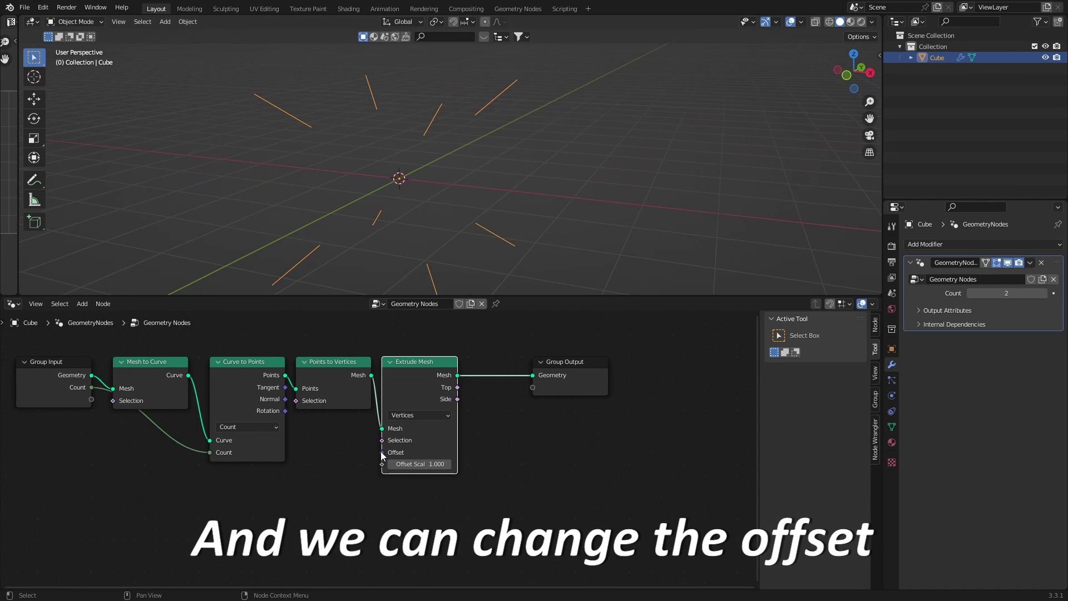
pyautogui.moveTo(381, 452); pyautogui.dragTo(352, 495)
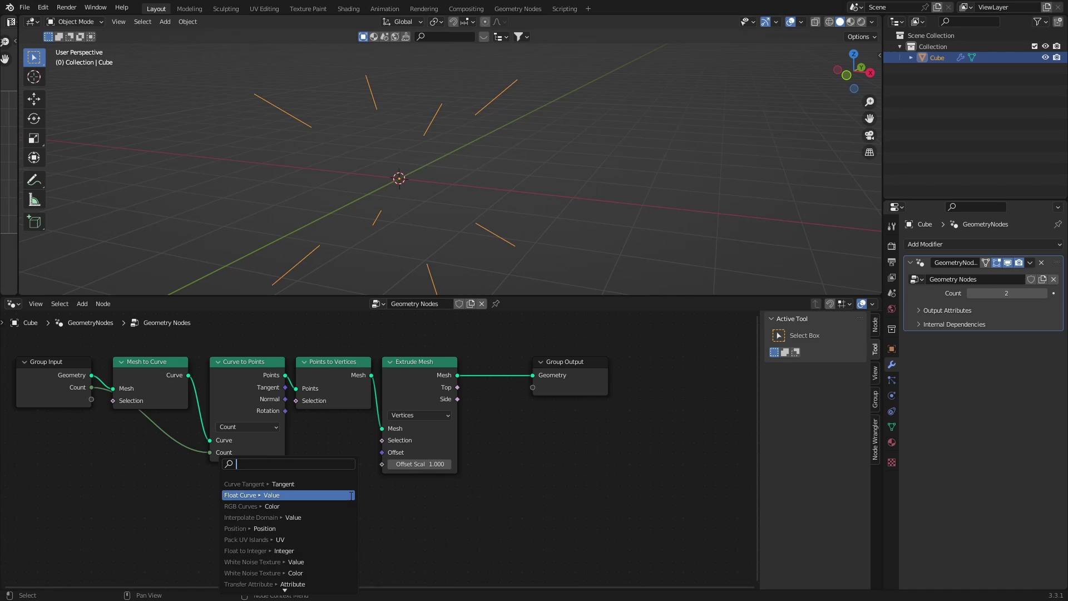
pyautogui.moveTo(380, 452); pyautogui.dragTo(358, 486)
pyautogui.write('combine xyz')
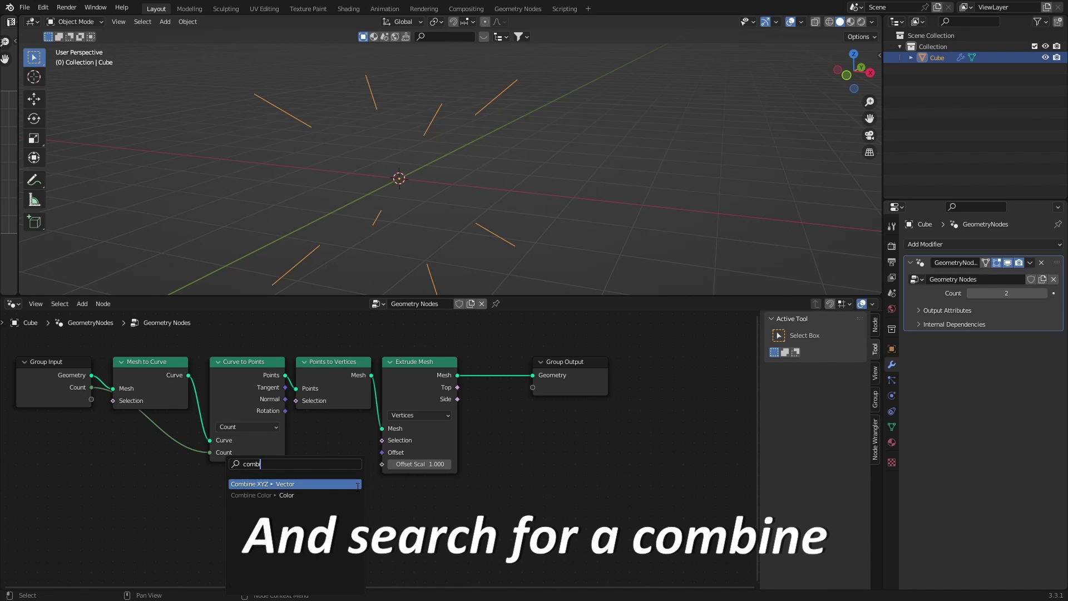
pyautogui.press('Return')
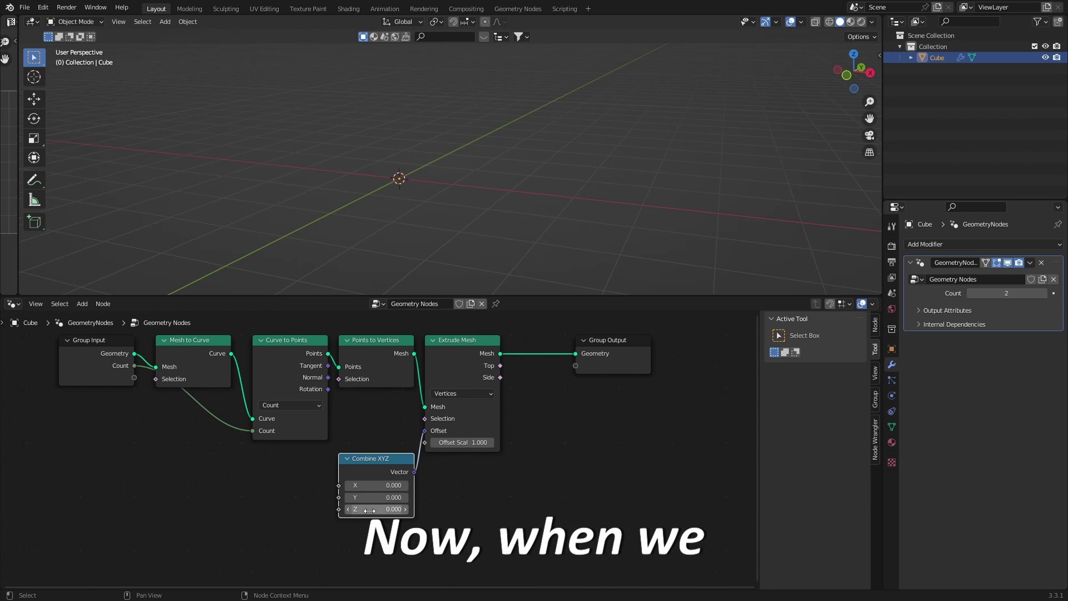
# Try out the extrusion direction by raising Combine XYZ's Z to about 0.7 and varying its Y and X values
pyautogui.moveTo(370, 510); pyautogui.dragTo(396, 510)
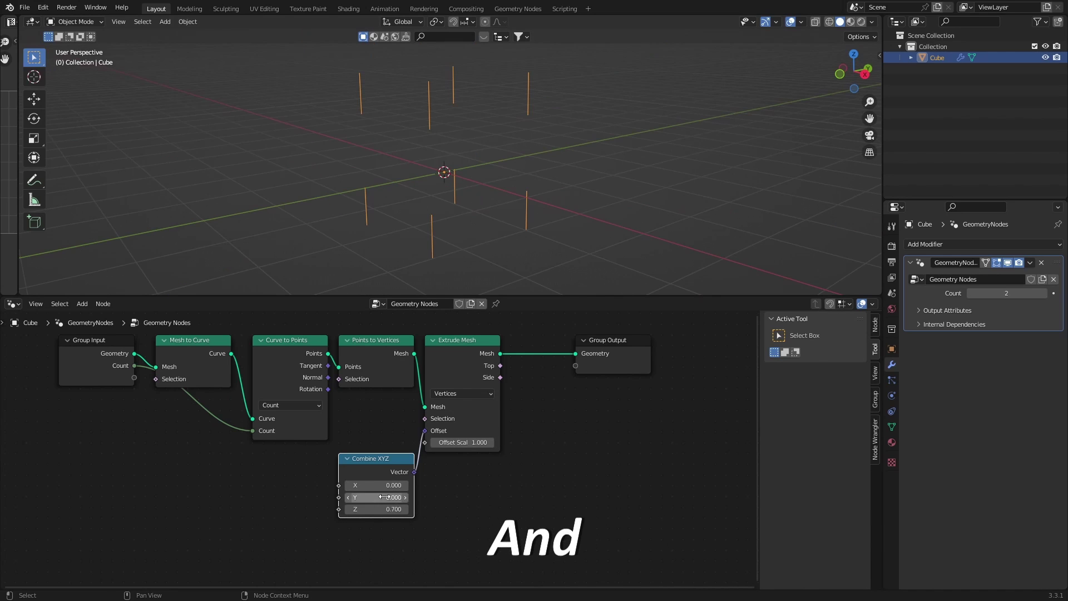
pyautogui.moveTo(367, 497); pyautogui.dragTo(389, 497)
pyautogui.moveTo(370, 485); pyautogui.dragTo(411, 488)
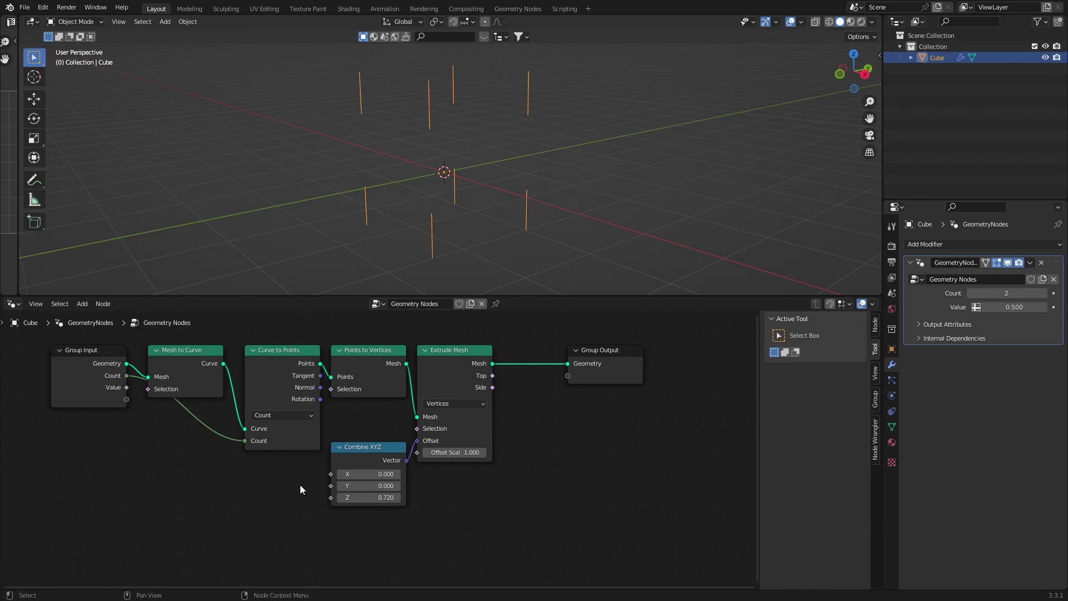
# Add a Random Value node and connect its output to the X, Y and Z inputs of Combine XYZ
pyautogui.hotkey('shift', 'a')
pyautogui.click(238, 361)
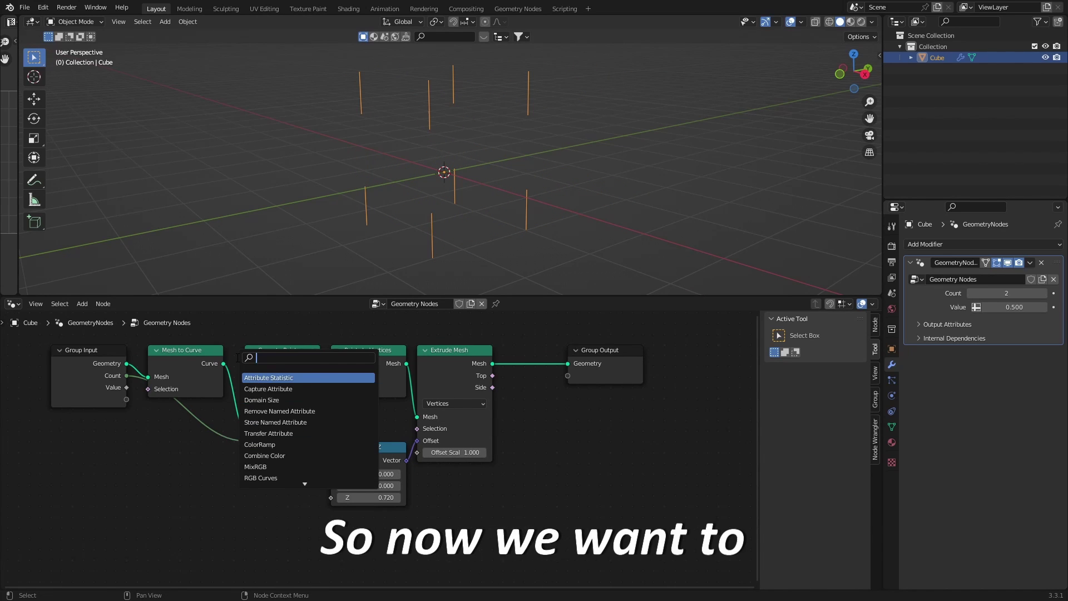
pyautogui.write('random')
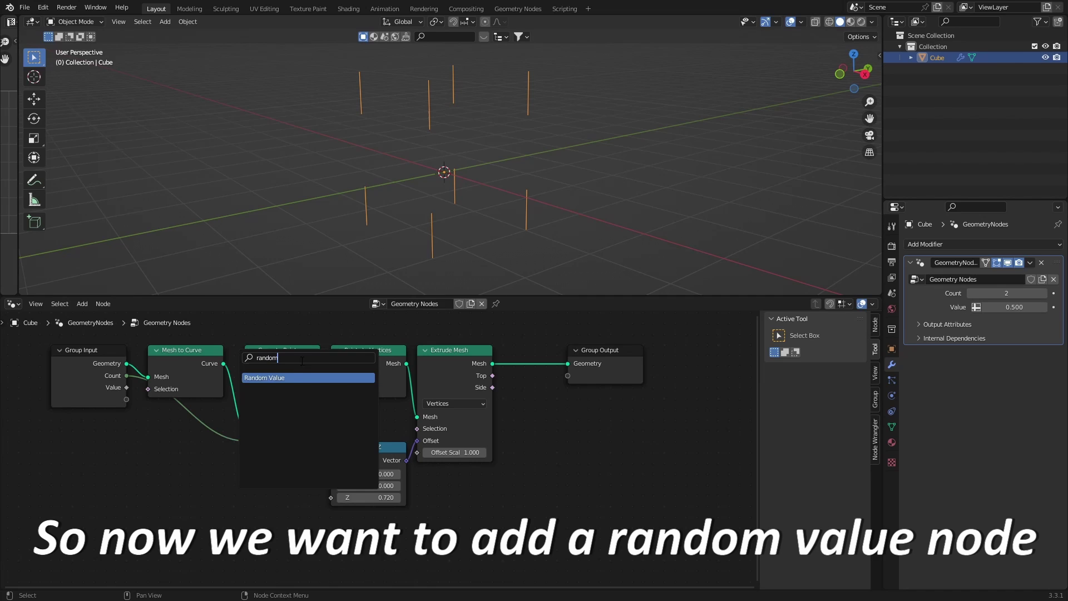
pyautogui.press('Return')
pyautogui.click(287, 504)
pyautogui.moveTo(273, 520); pyautogui.dragTo(278, 469, button='middle')
pyautogui.scroll(1, 301, 465)
pyautogui.moveTo(342, 414); pyautogui.dragTo(347, 441)
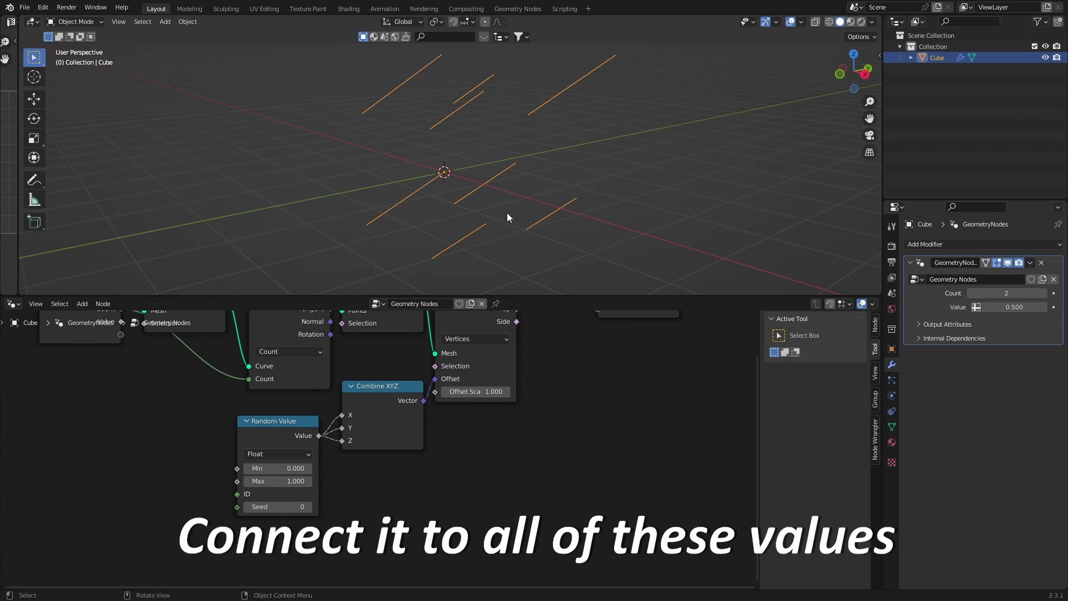
# Set the modifier's Count to 10
pyautogui.moveTo(508, 213); pyautogui.dragTo(523, 195, button='middle')
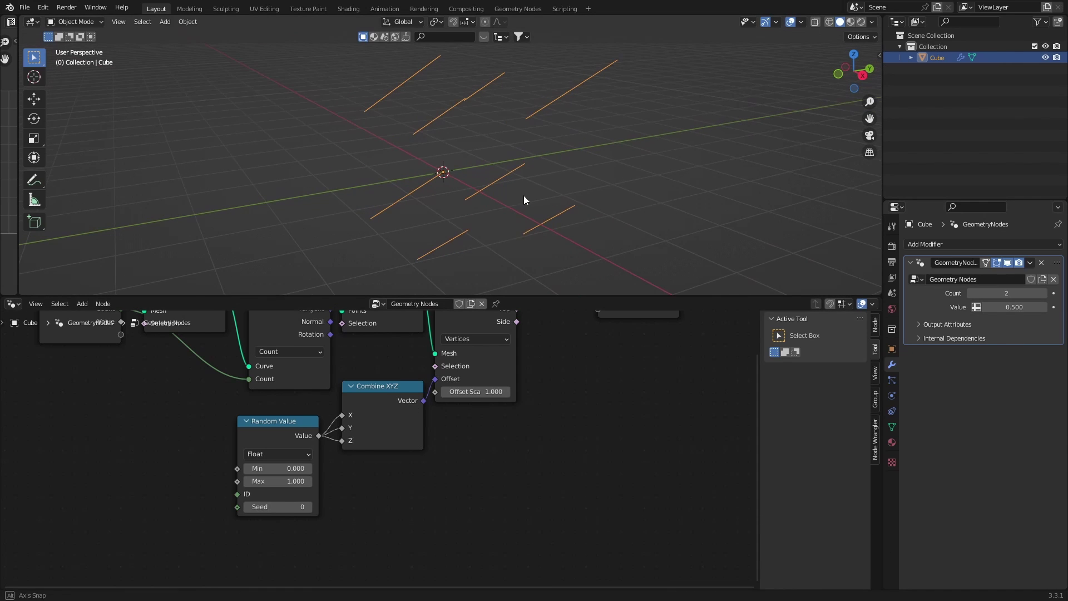
pyautogui.moveTo(431, 417); pyautogui.dragTo(405, 468, button='middle')
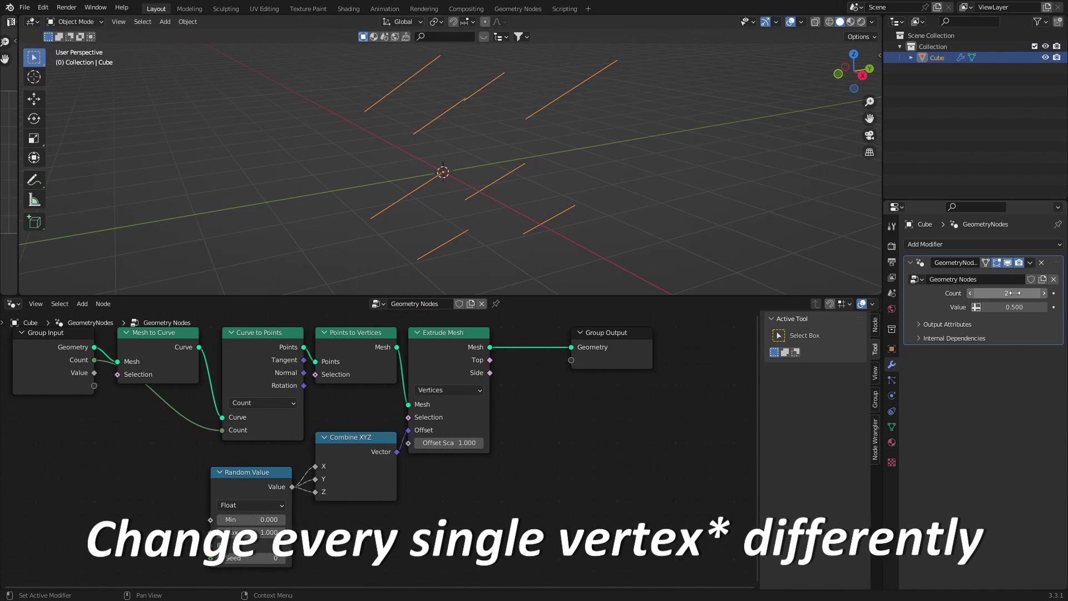
pyautogui.moveTo(1007, 293); pyautogui.dragTo(1039, 293)
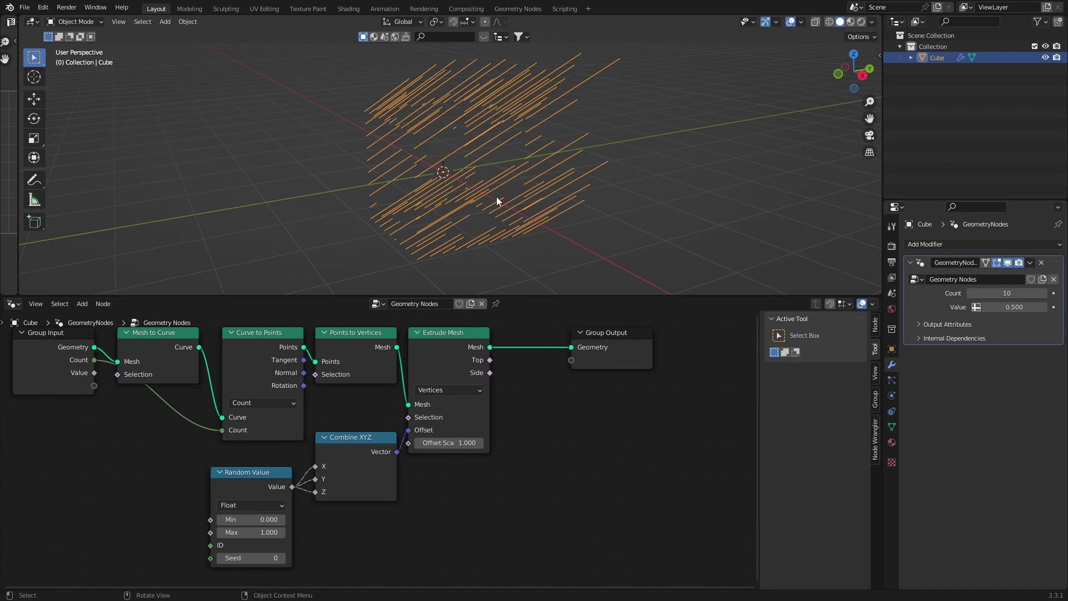
# Expose the Random Value node's Seed by connecting it to a new Group Input socket
pyautogui.moveTo(496, 196)
pyautogui.mouseDown(button='middle')
pyautogui.moveTo(526, 173)
pyautogui.moveTo(465, 180)
pyautogui.moveTo(521, 182)
pyautogui.moveTo(516, 192)
pyautogui.mouseUp(button='middle')
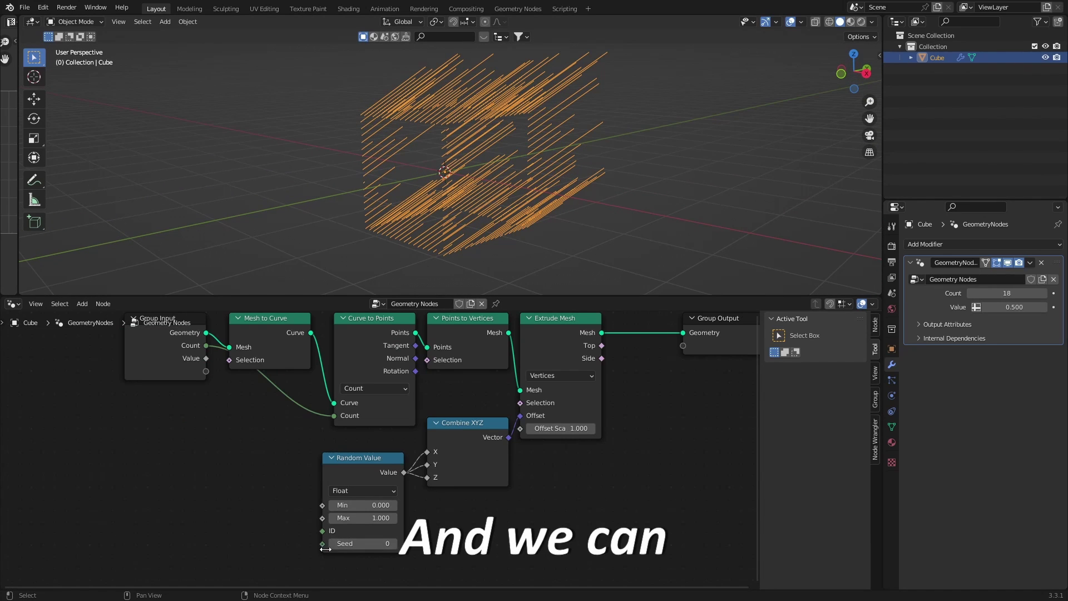
pyautogui.moveTo(322, 544); pyautogui.dragTo(261, 440)
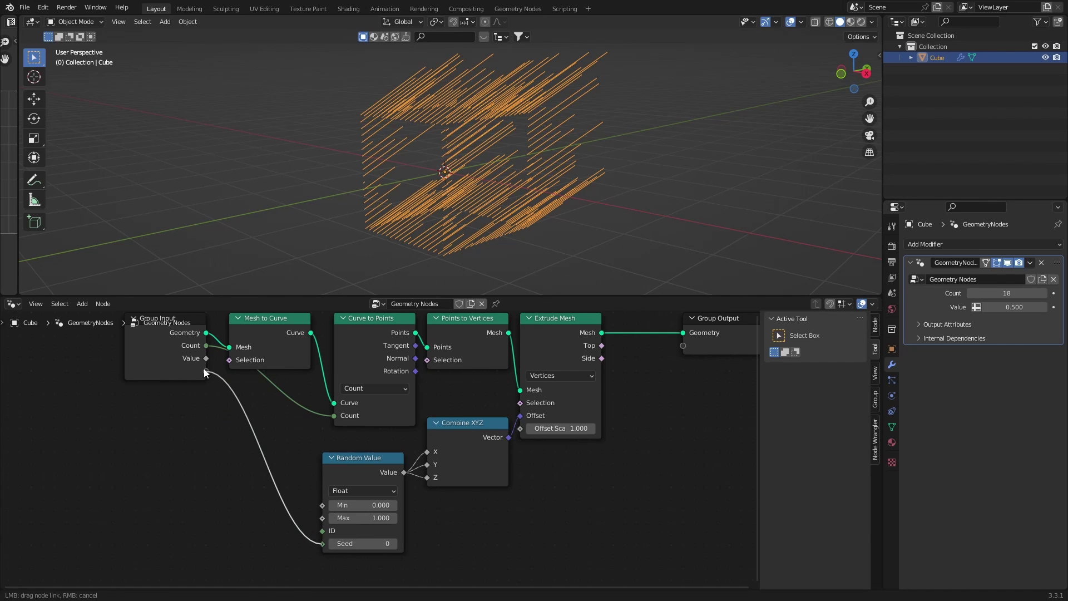
pyautogui.moveTo(204, 368); pyautogui.dragTo(206, 371)
# Remove the unused Value input from the node group's inputs
pyautogui.moveTo(206, 371); pyautogui.dragTo(146, 379, button='middle')
pyautogui.click(875, 396)
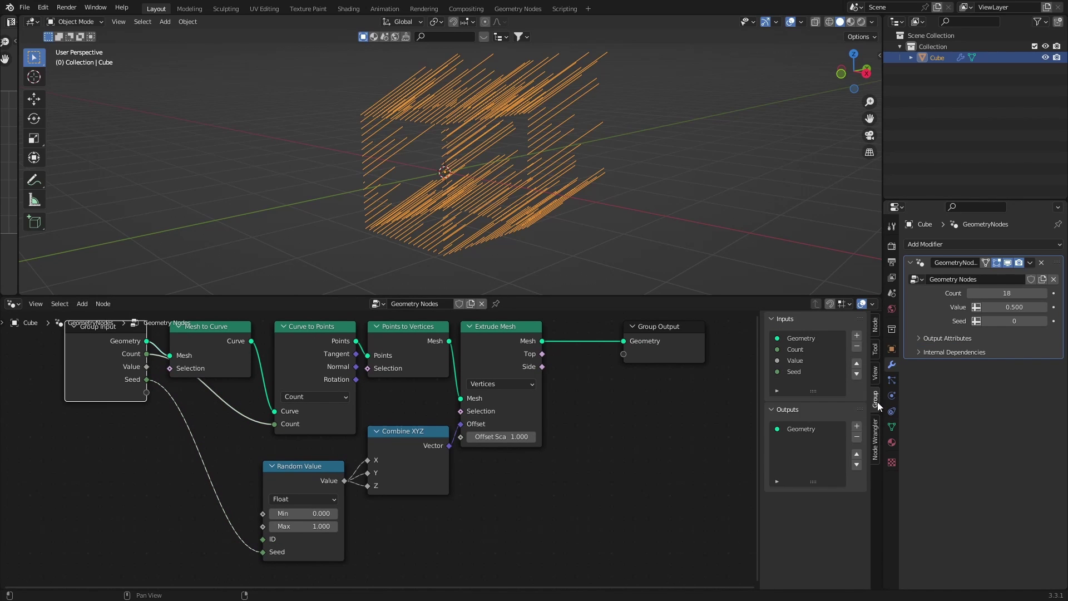
pyautogui.click(857, 347)
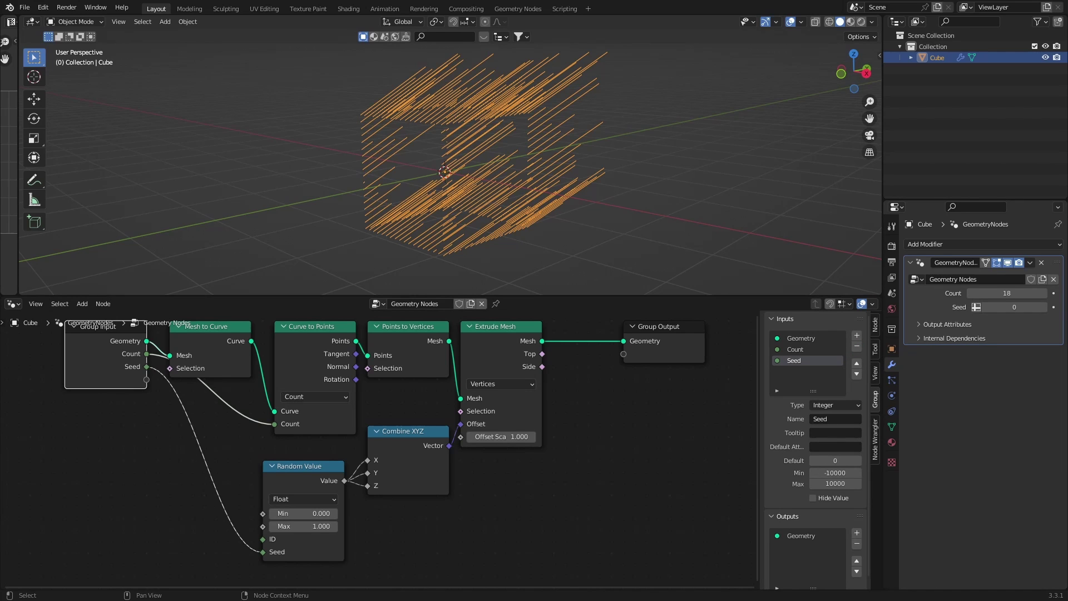
# Try out different Seed values in the modifier, up to 167, and undo the change
pyautogui.moveTo(192, 460); pyautogui.dragTo(148, 408, button='middle')
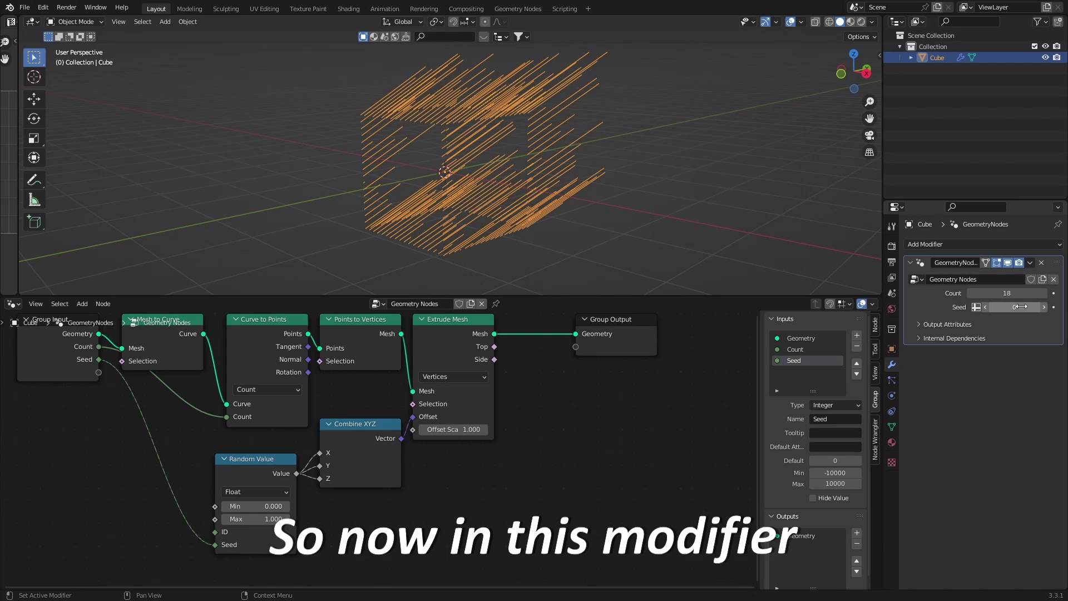
pyautogui.moveTo(1019, 306); pyautogui.dragTo(1050, 307)
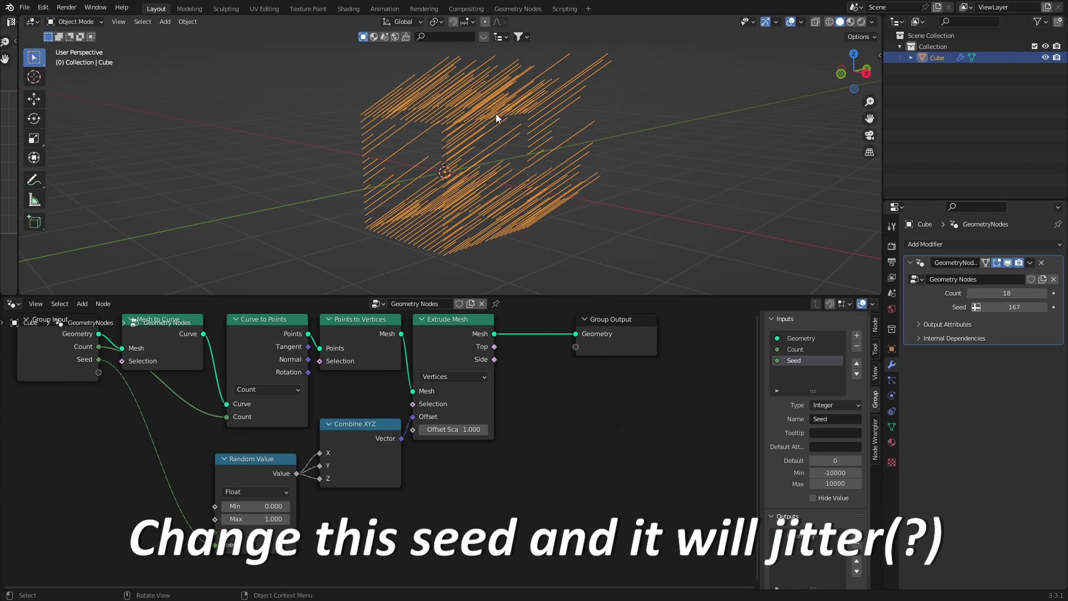
pyautogui.hotkey('ctrl', 'z')
pyautogui.hotkey('ctrl', 'z')
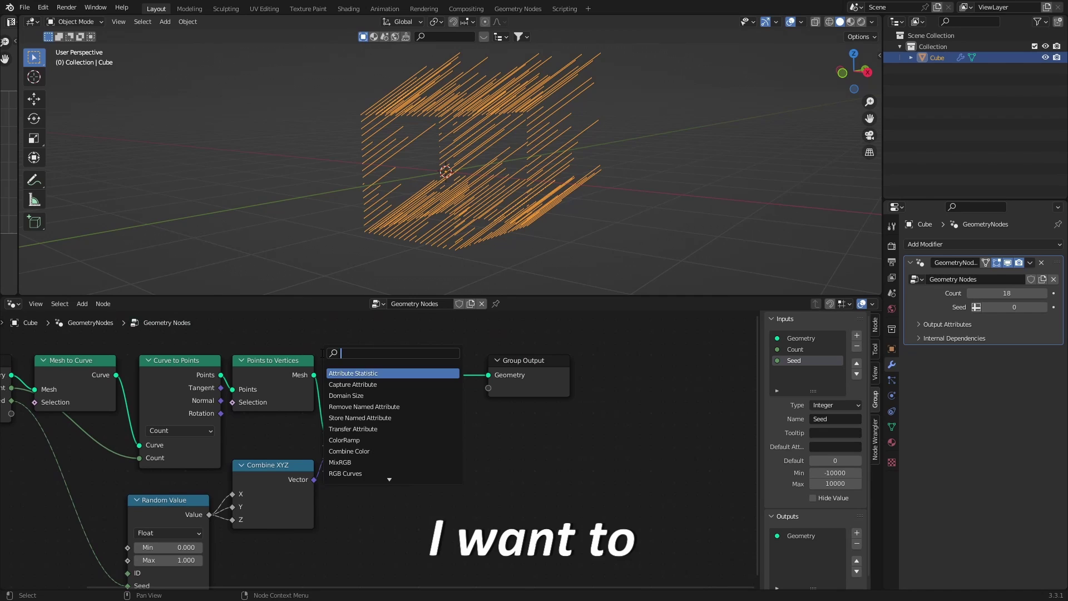
# Insert a Vector Rotate node between Combine XYZ and the Offset input of Extrude Mesh
pyautogui.write('vector')
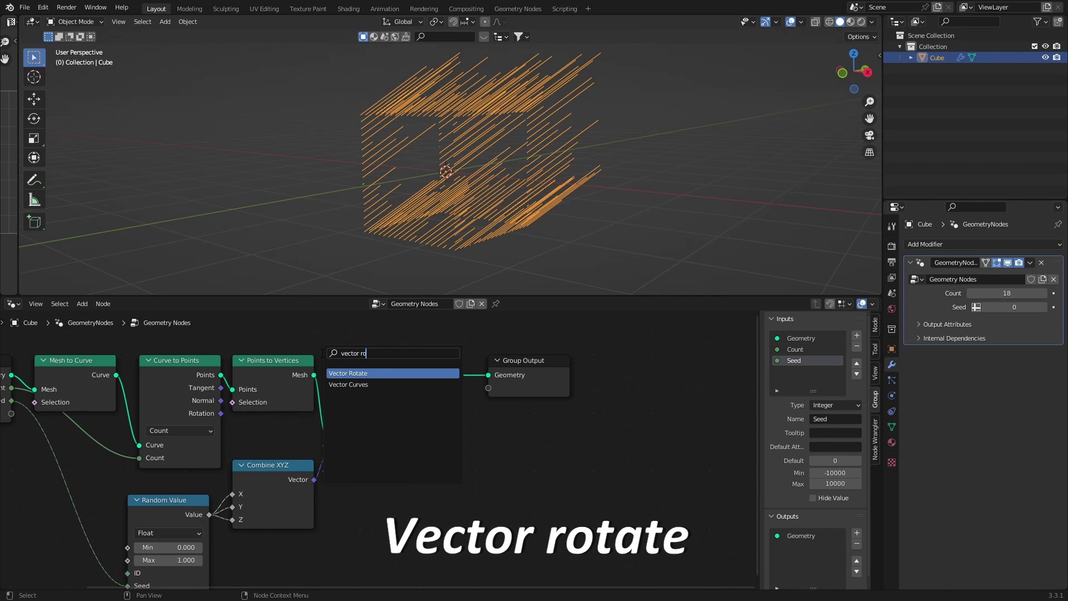
pyautogui.write(' ro')
pyautogui.press('Return')
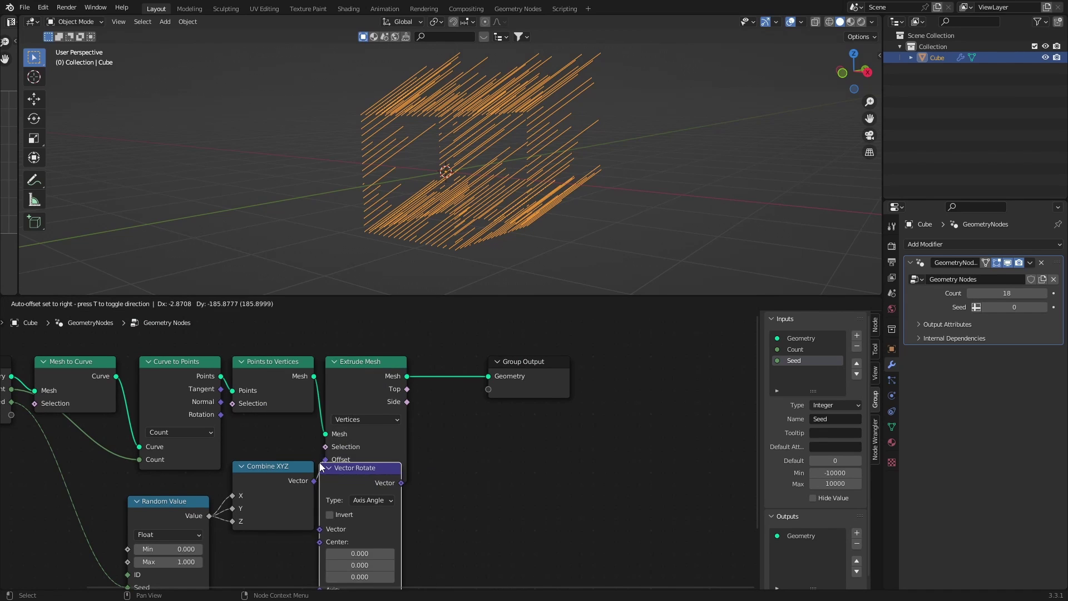
pyautogui.click(398, 432)
pyautogui.moveTo(426, 510); pyautogui.dragTo(501, 490, button='middle')
pyautogui.scroll(-3, 411, 483)
# Expose Vector Rotate's Angle as a group input and set the modifier's Angle to 14.8°
pyautogui.moveTo(407, 500); pyautogui.dragTo(158, 345)
pyautogui.click(126, 343)
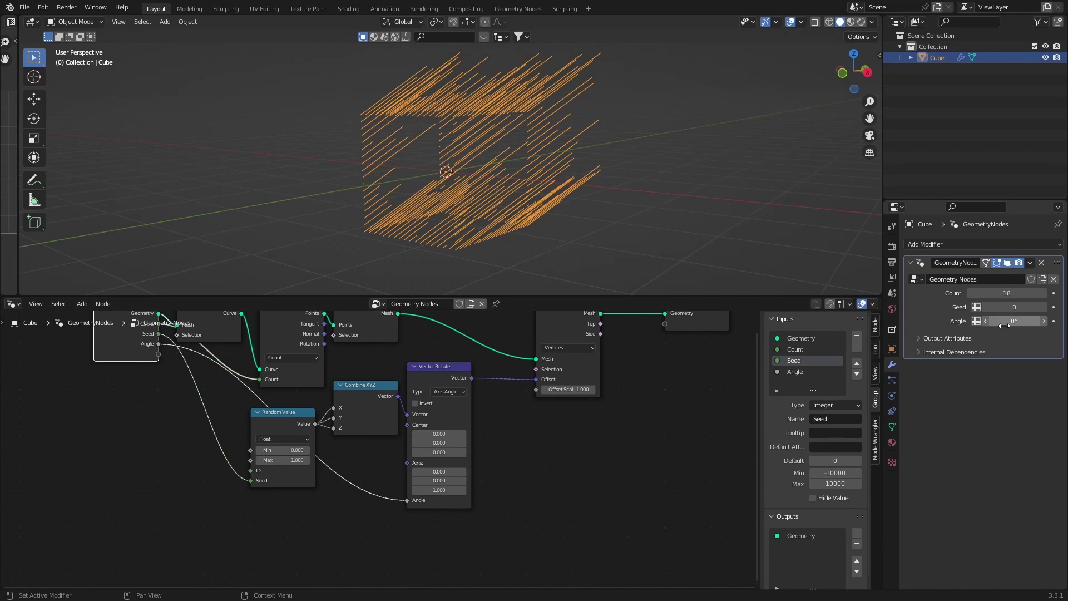
pyautogui.moveTo(1014, 321)
pyautogui.mouseDown()
pyautogui.moveTo(1054, 321)
pyautogui.moveTo(1004, 321)
pyautogui.mouseUp()
pyautogui.moveTo(744, 258); pyautogui.dragTo(675, 258, button='middle')
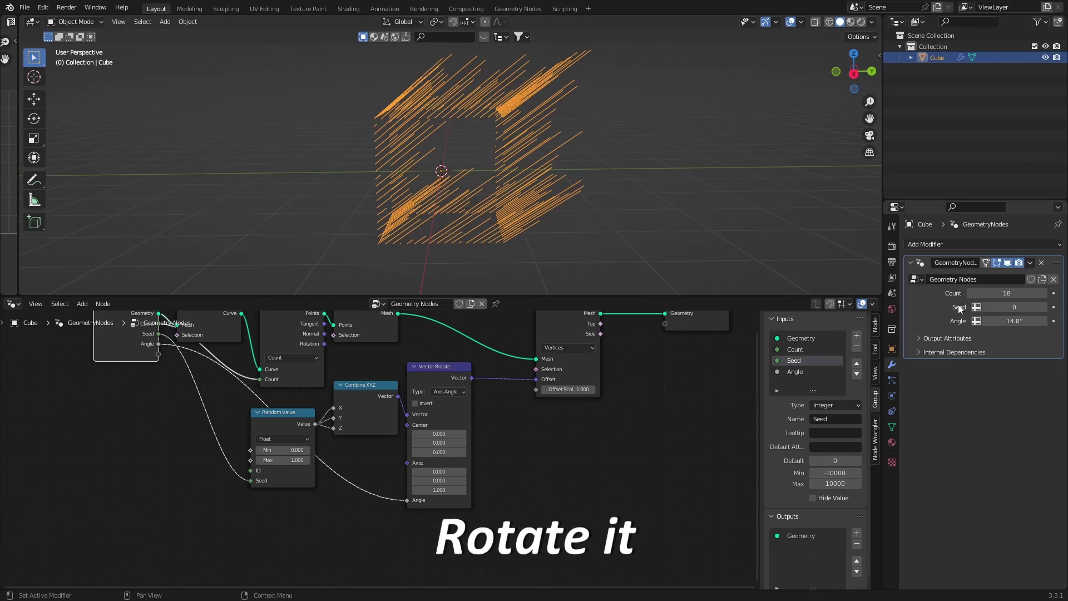
pyautogui.moveTo(1012, 321); pyautogui.dragTo(1005, 321)
pyautogui.moveTo(389, 156); pyautogui.dragTo(482, 165, button='middle')
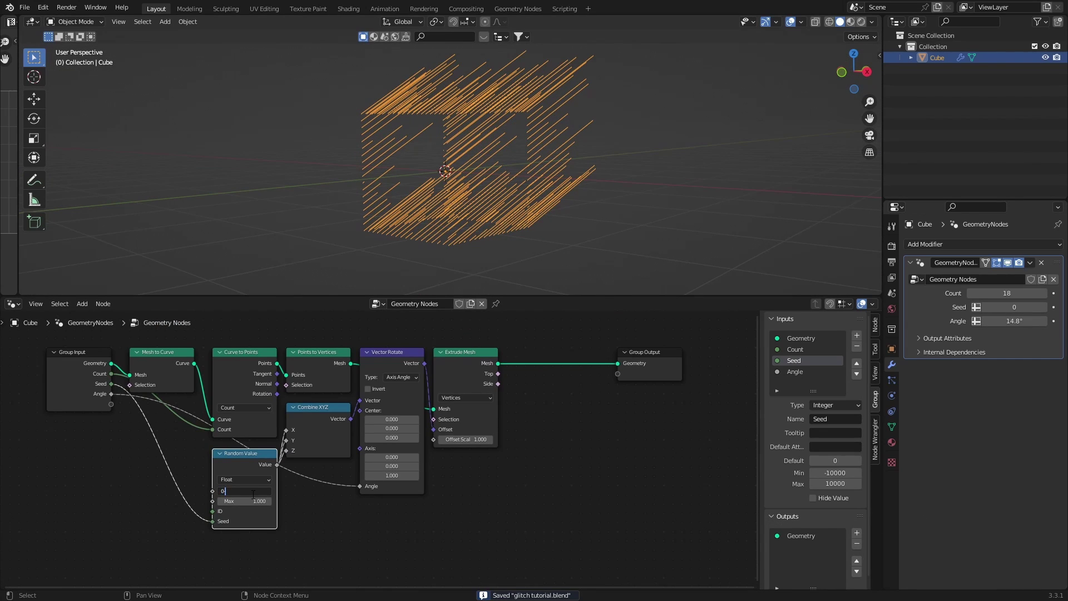
# Set the Random Value node's Min to -1
pyautogui.press('Return')
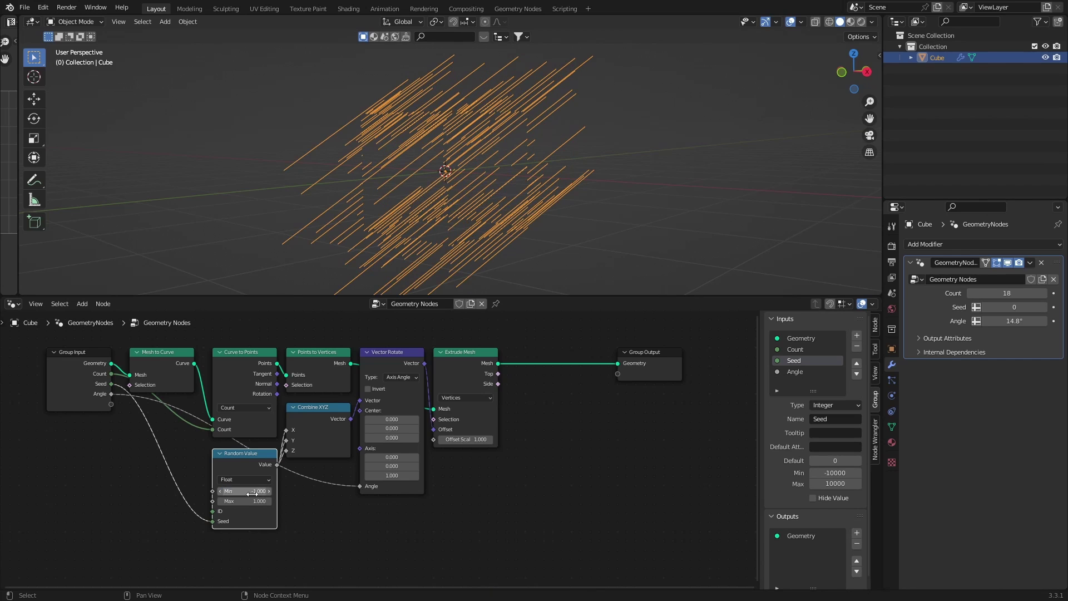
pyautogui.moveTo(508, 228); pyautogui.dragTo(536, 141, button='middle')
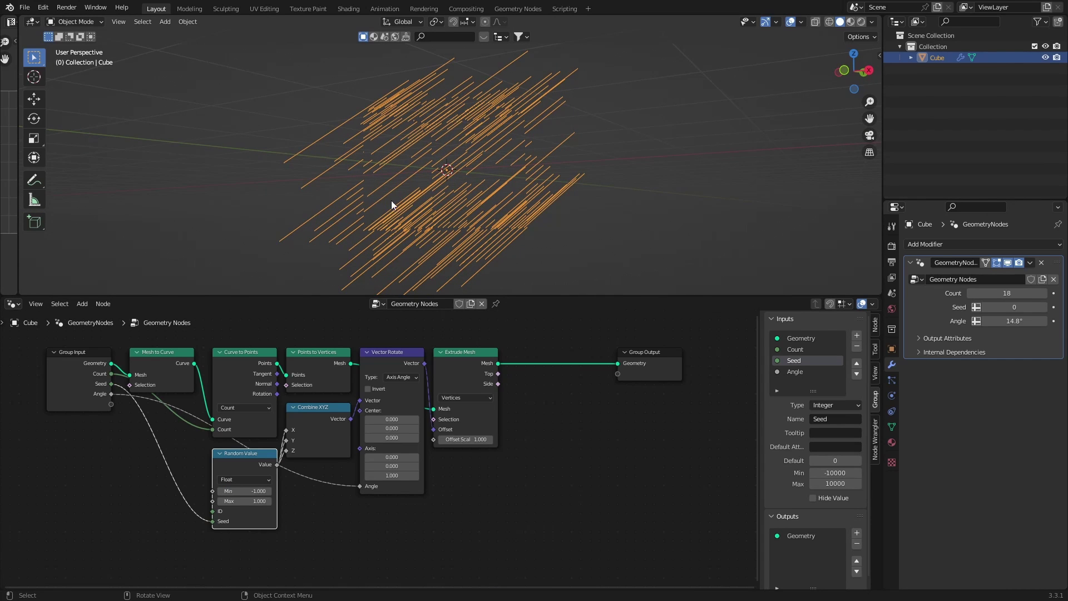
pyautogui.moveTo(392, 205); pyautogui.dragTo(610, 235, button='middle')
# Add a Math node set to Divide, connected to Extrude Mesh's Offset Scale, and place it below Vector Rotate
pyautogui.moveTo(448, 439); pyautogui.dragTo(436, 392, button='middle')
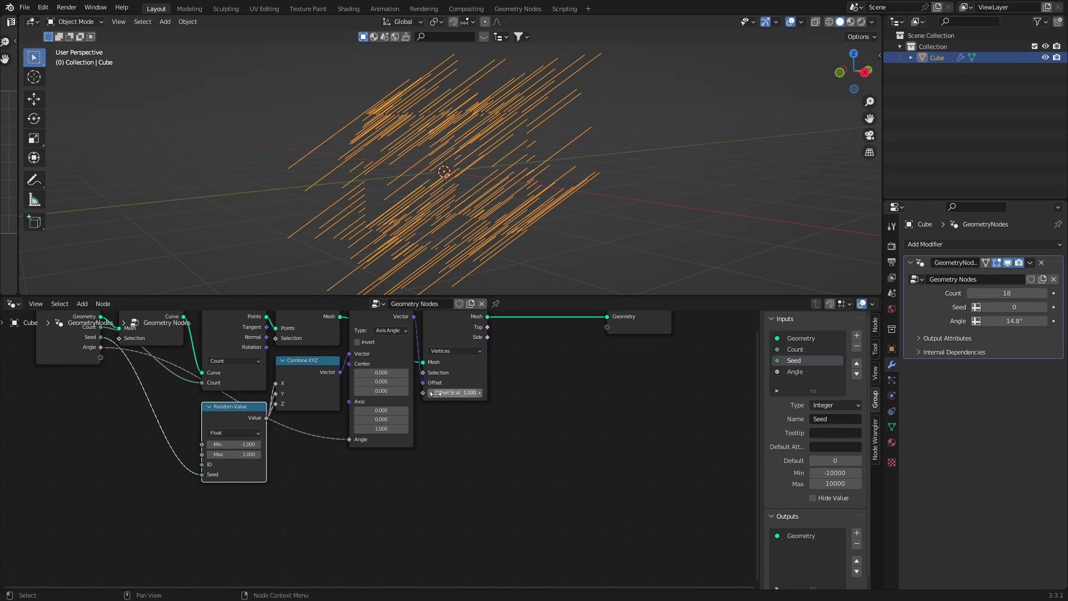
pyautogui.moveTo(423, 393); pyautogui.dragTo(478, 461)
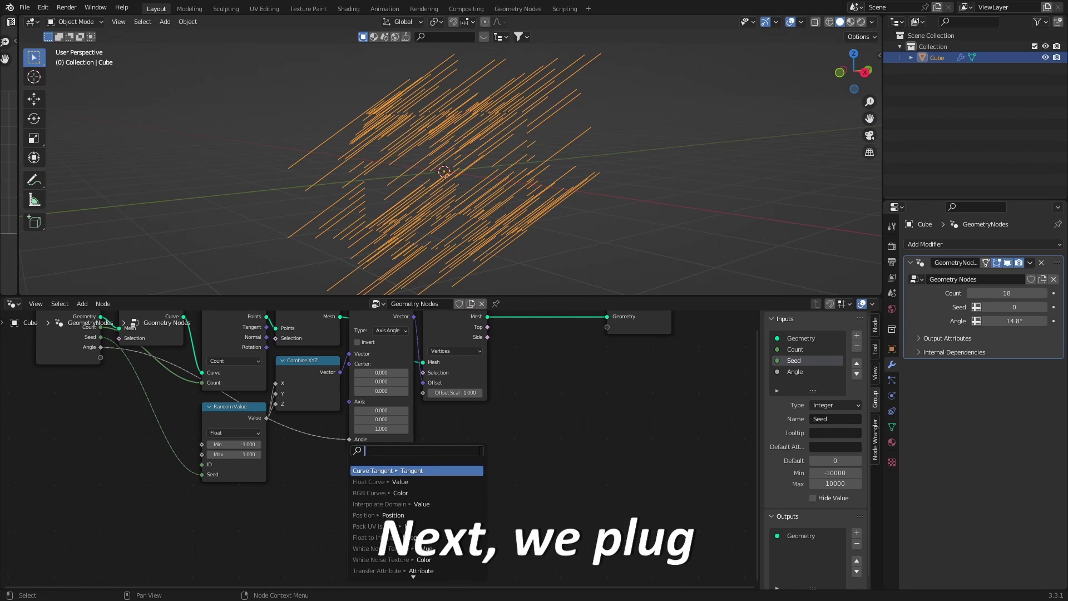
pyautogui.write('divi')
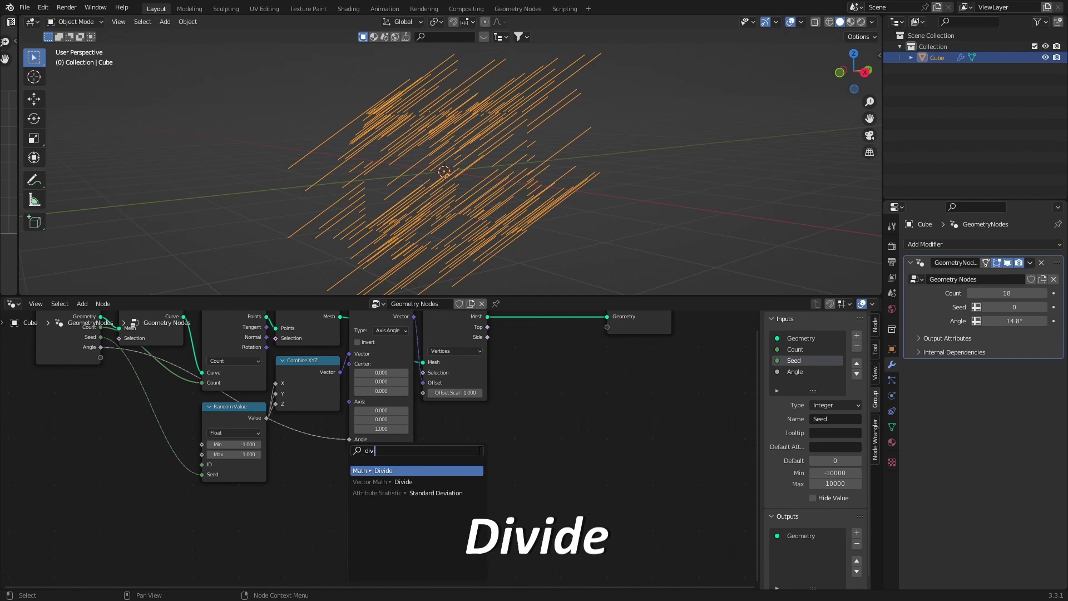
pyautogui.press('Return')
pyautogui.click(414, 466)
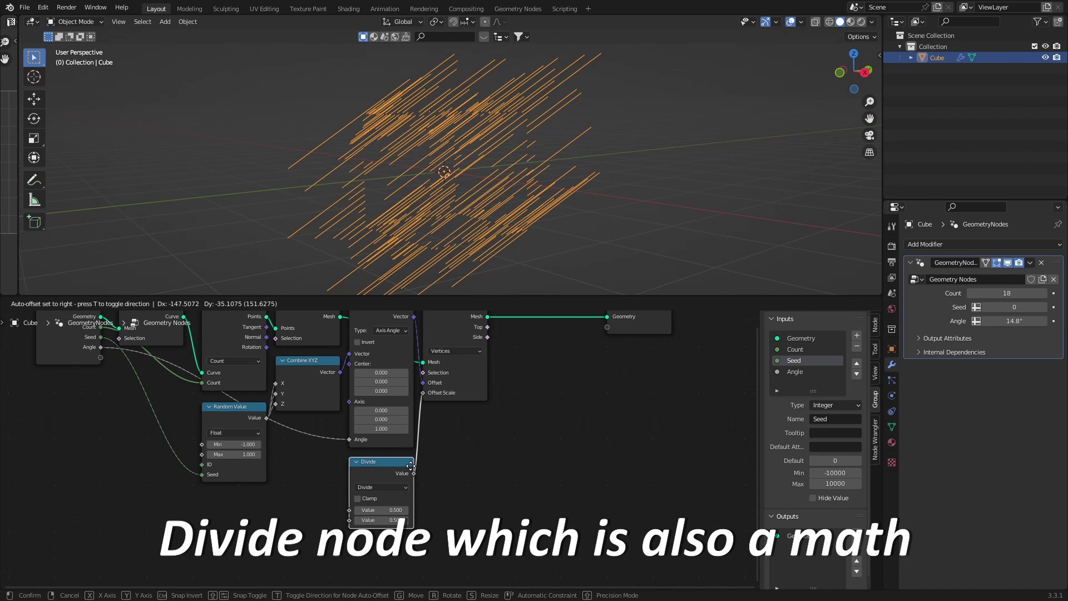
pyautogui.moveTo(196, 424); pyautogui.dragTo(283, 434, button='middle')
pyautogui.hotkey('shift', 'a')
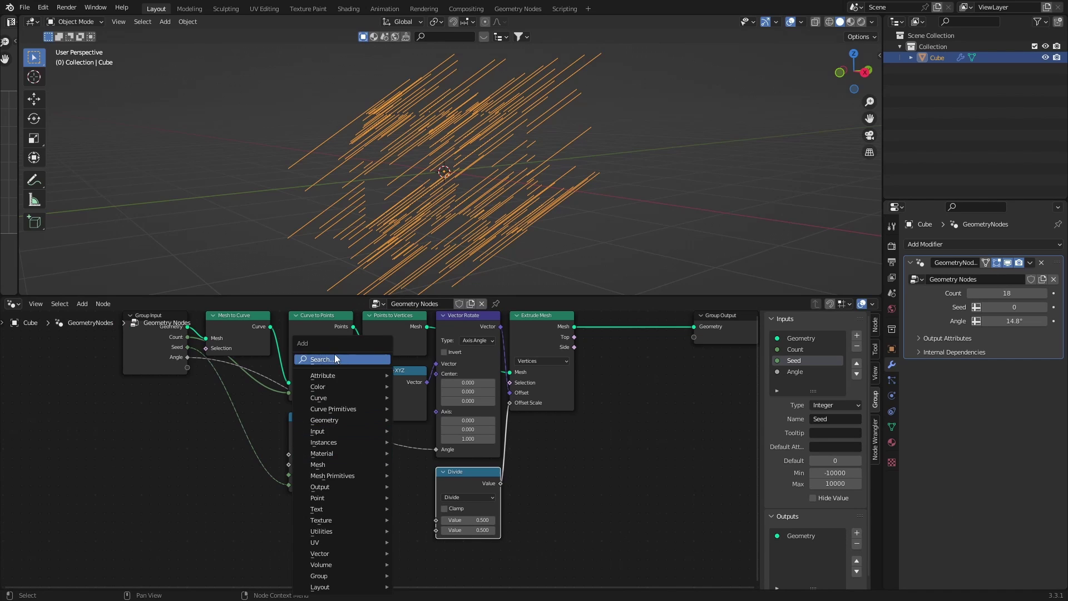
pyautogui.click(337, 358)
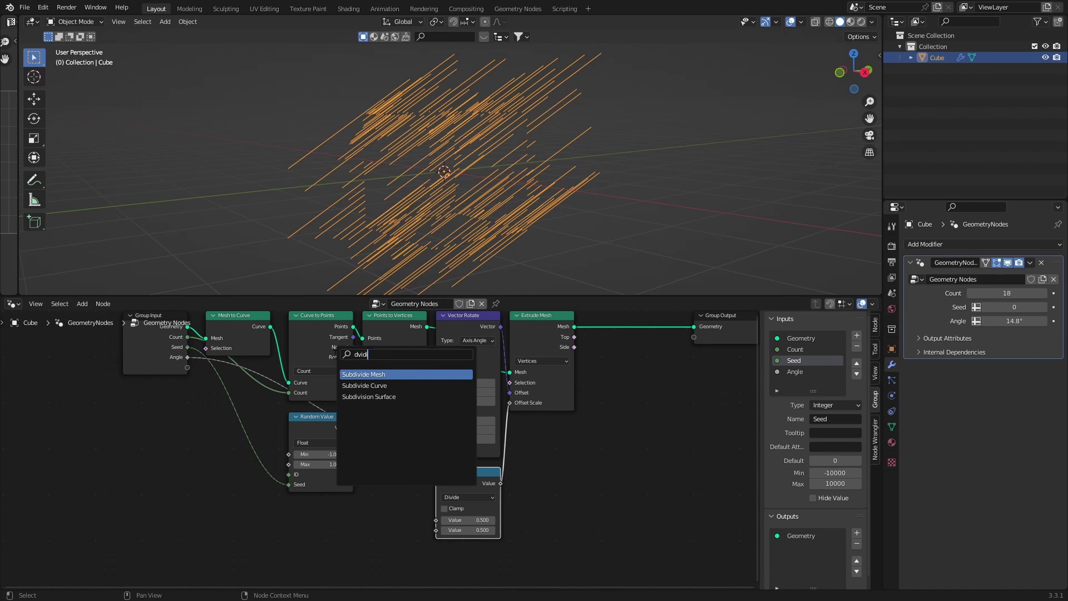
pyautogui.press('Escape')
pyautogui.hotkey('shift', 'a')
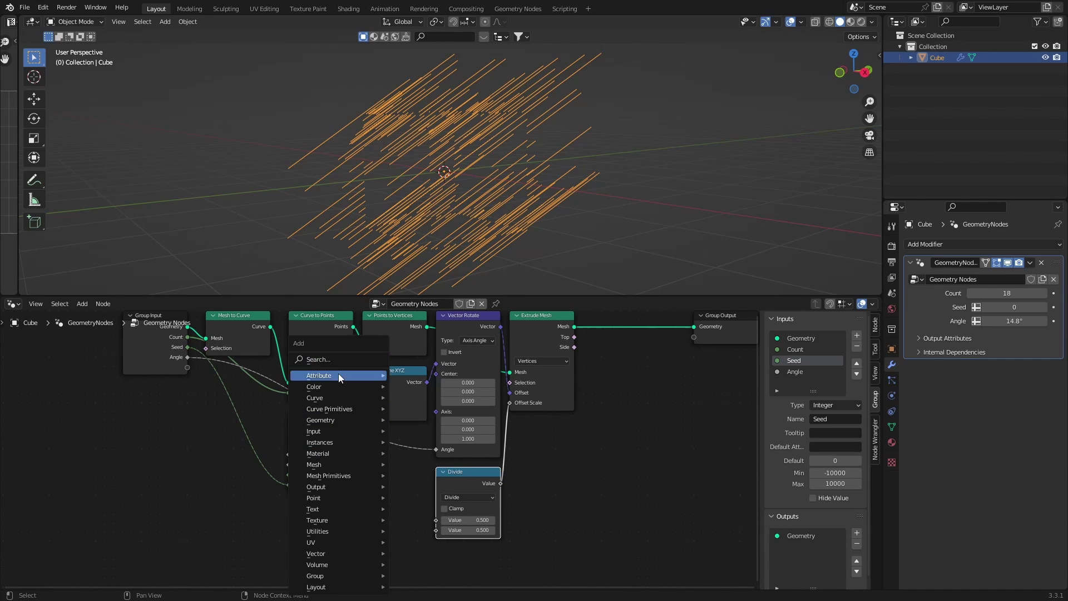
pyautogui.click(332, 358)
pyautogui.press('Escape')
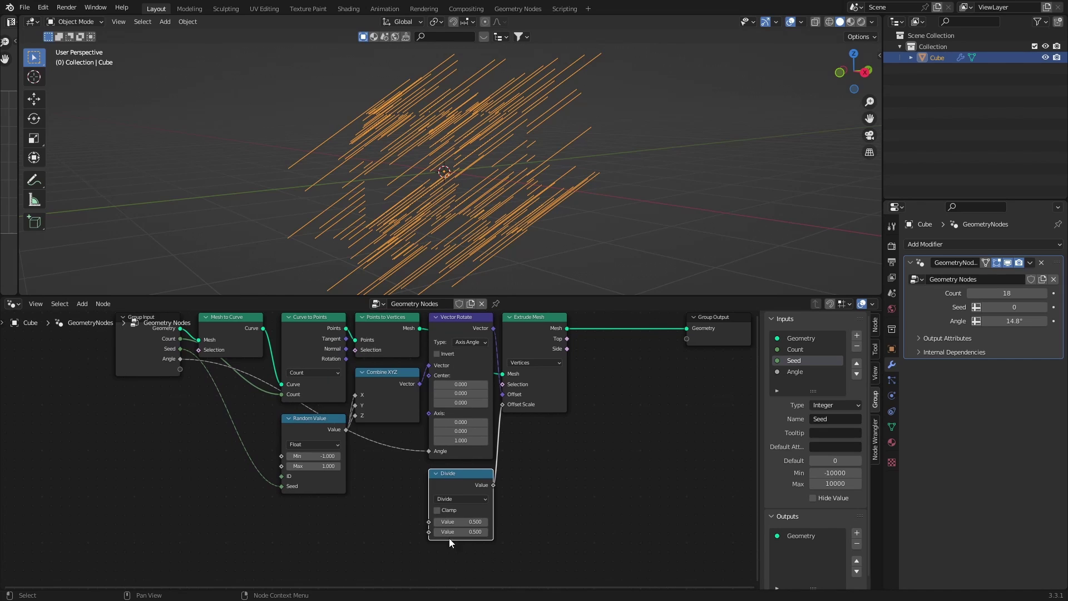
# Expose the Divide node's first value as a group input, set its second value to 10 and the modifier's Value to 2.850
pyautogui.write('1')
pyautogui.press('Return')
pyautogui.moveTo(428, 522); pyautogui.dragTo(143, 362)
pyautogui.moveTo(425, 432); pyautogui.dragTo(411, 441, button='middle')
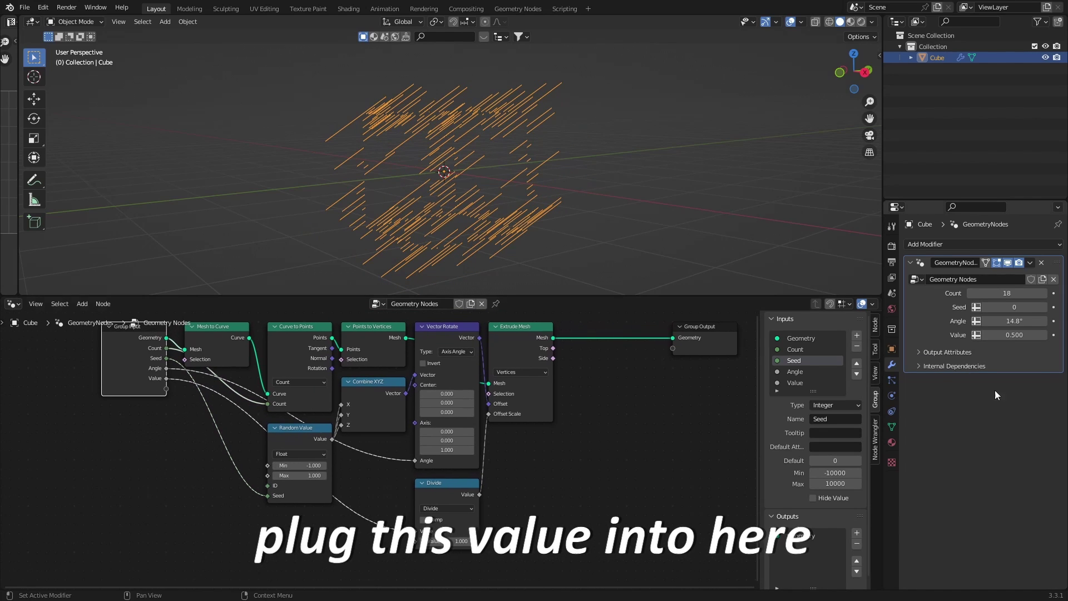
pyautogui.moveTo(1014, 334); pyautogui.dragTo(1054, 334)
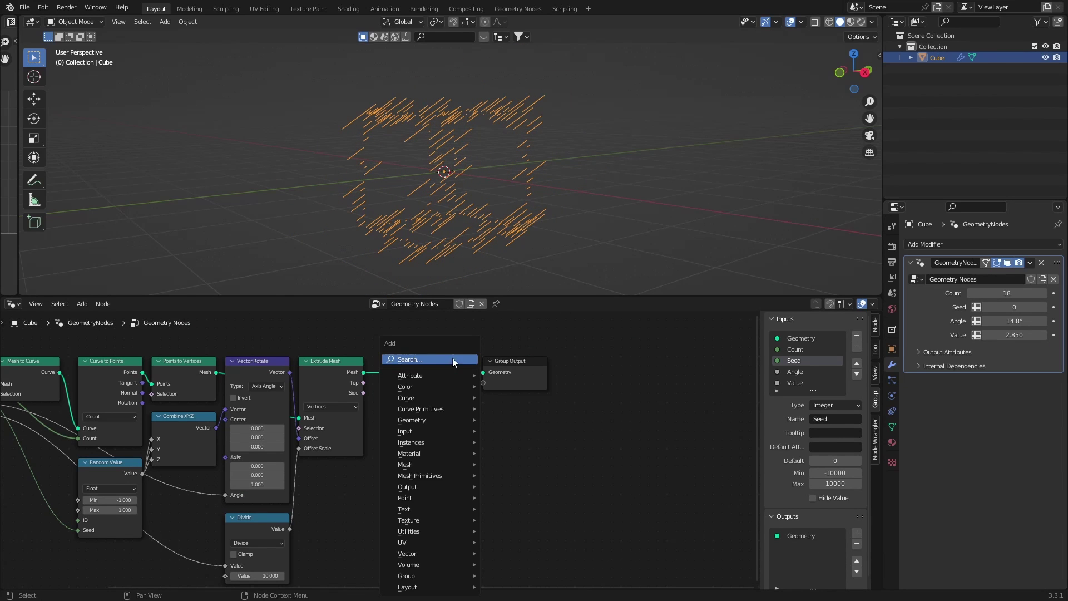
# Add a second Extrude Mesh node before the Group Output and set its mode to Edges
pyautogui.click(437, 357)
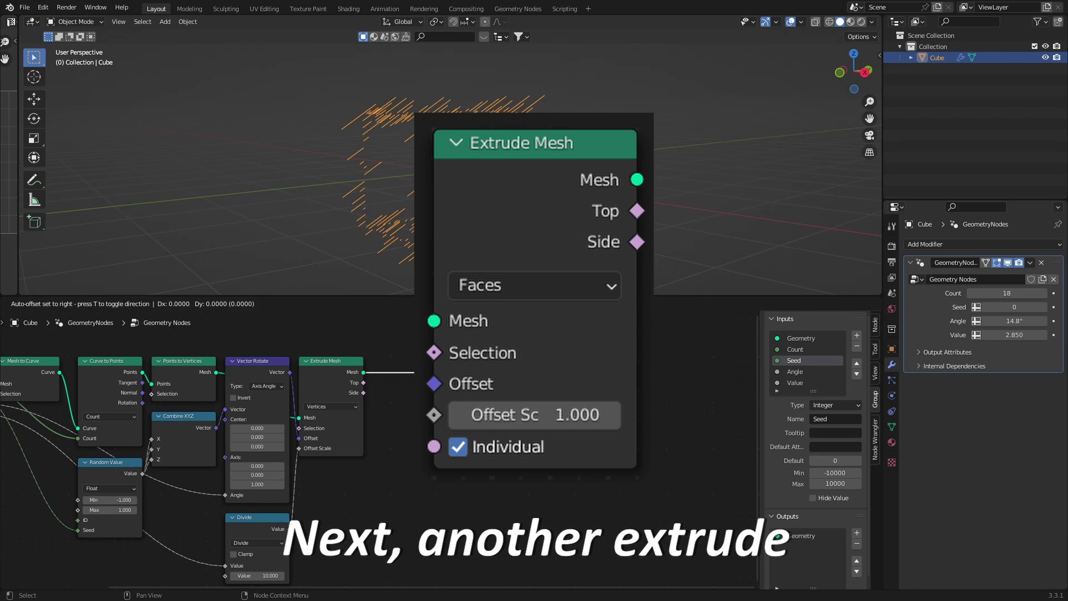
pyautogui.click(469, 368)
pyautogui.click(405, 366)
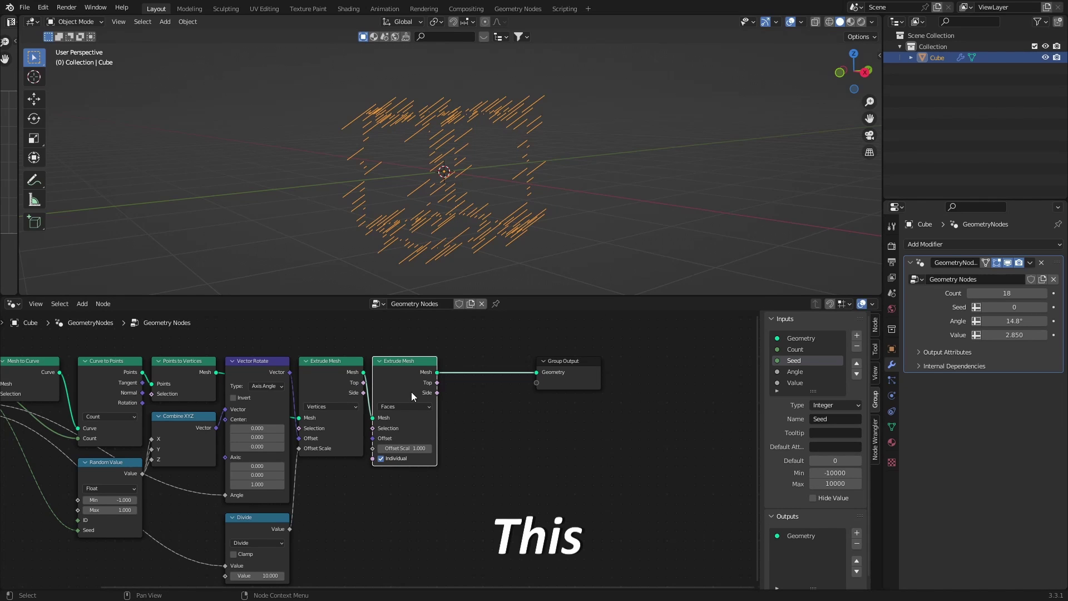
pyautogui.click(410, 406)
pyautogui.click(406, 430)
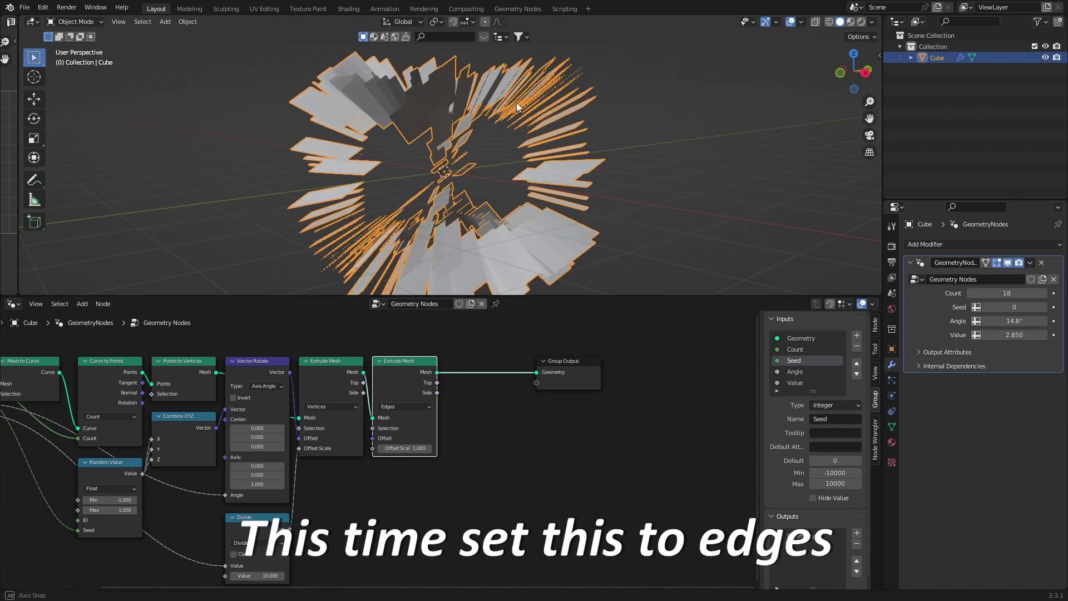
pyautogui.moveTo(516, 103); pyautogui.dragTo(566, 106, button='middle')
# Add a Combine XYZ node connected to the Offset input of the second Extrude Mesh
pyautogui.moveTo(344, 437); pyautogui.dragTo(398, 409, button='middle')
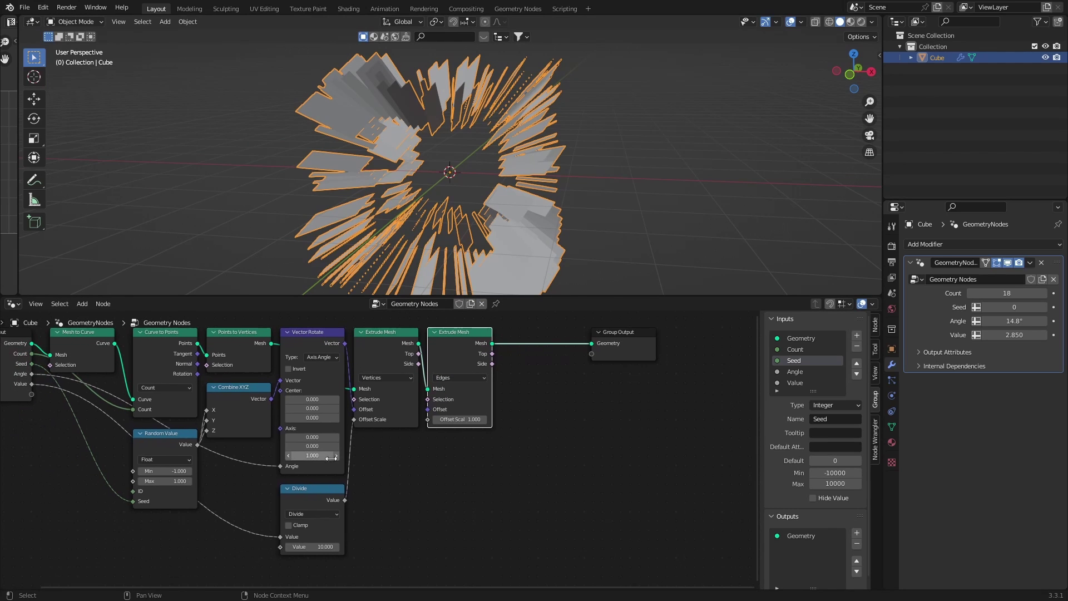
pyautogui.moveTo(429, 409); pyautogui.dragTo(435, 494)
pyautogui.write('combine')
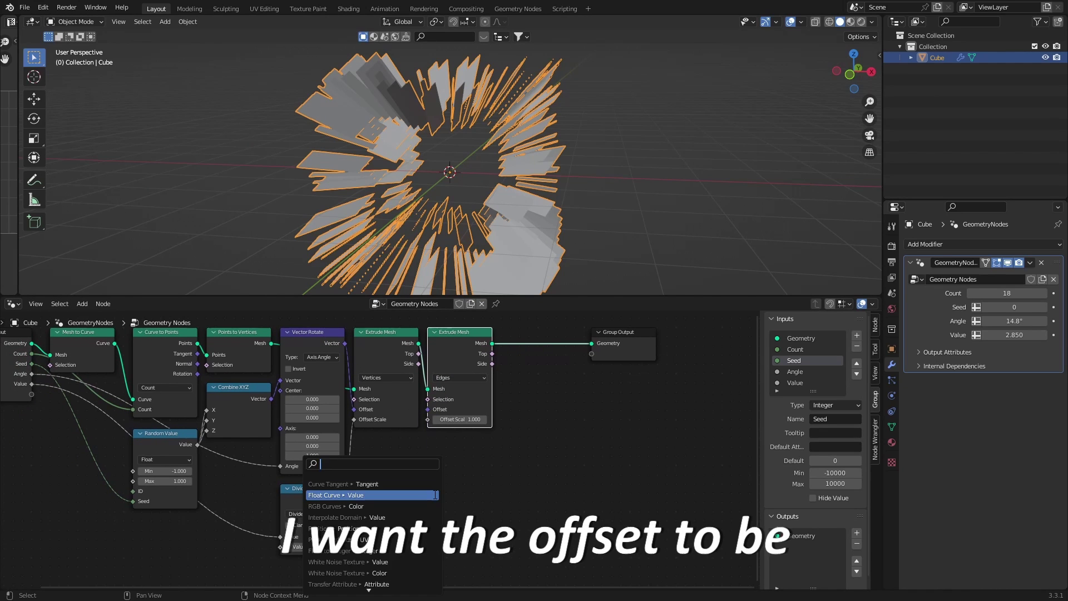
pyautogui.press('Return')
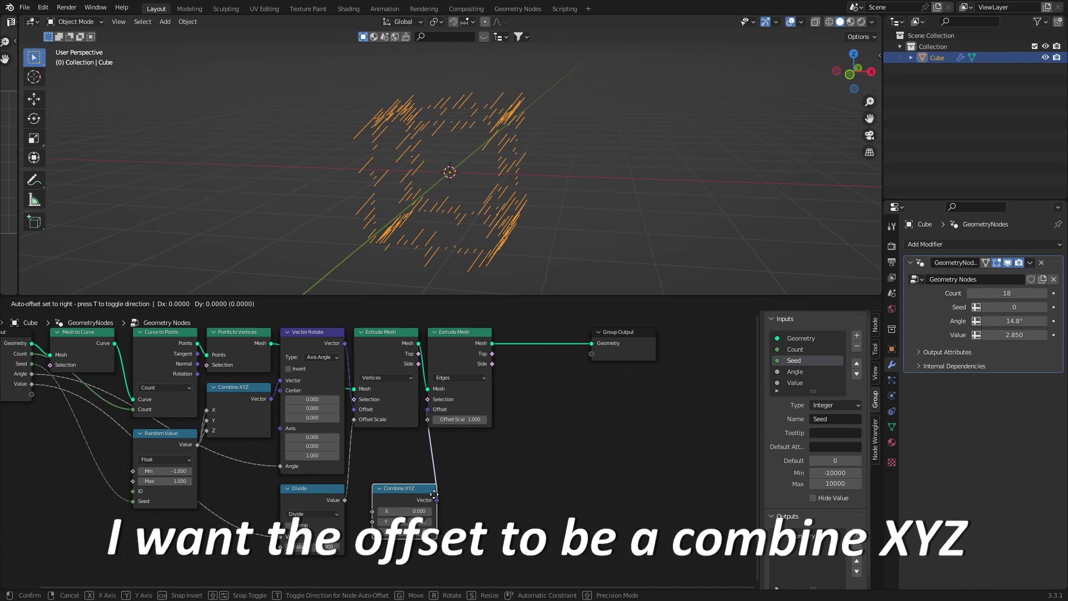
# Add a Math node and place it below the Divide node
pyautogui.moveTo(347, 525); pyautogui.dragTo(469, 445, button='middle')
pyautogui.hotkey('shift', 'a')
pyautogui.write('mul')
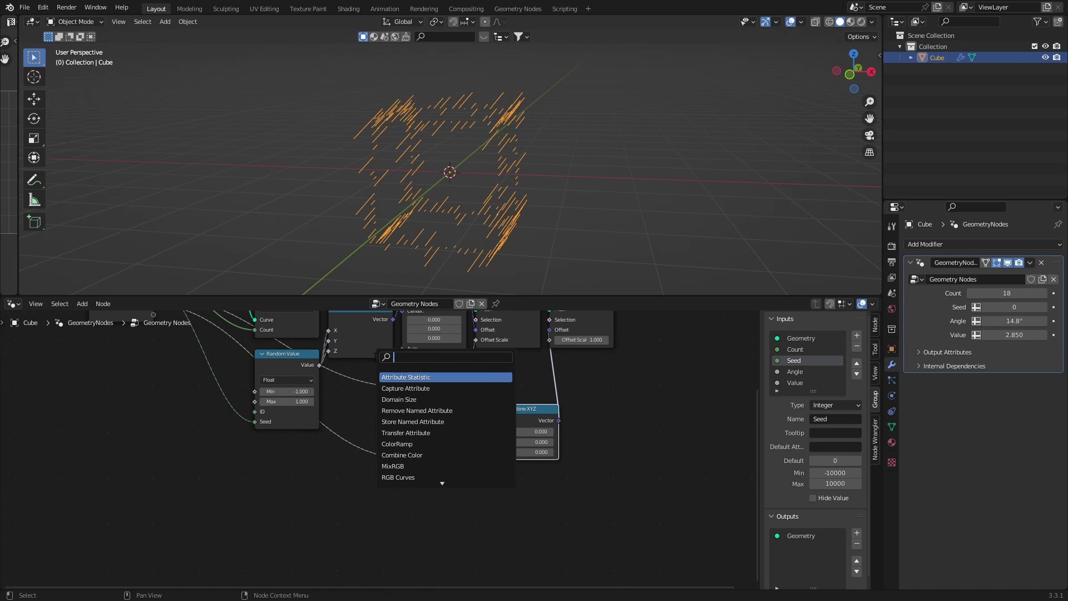
pyautogui.press('BackSpace')
pyautogui.press('BackSpace')
pyautogui.write('ath')
pyautogui.press('Return')
pyautogui.click(402, 487)
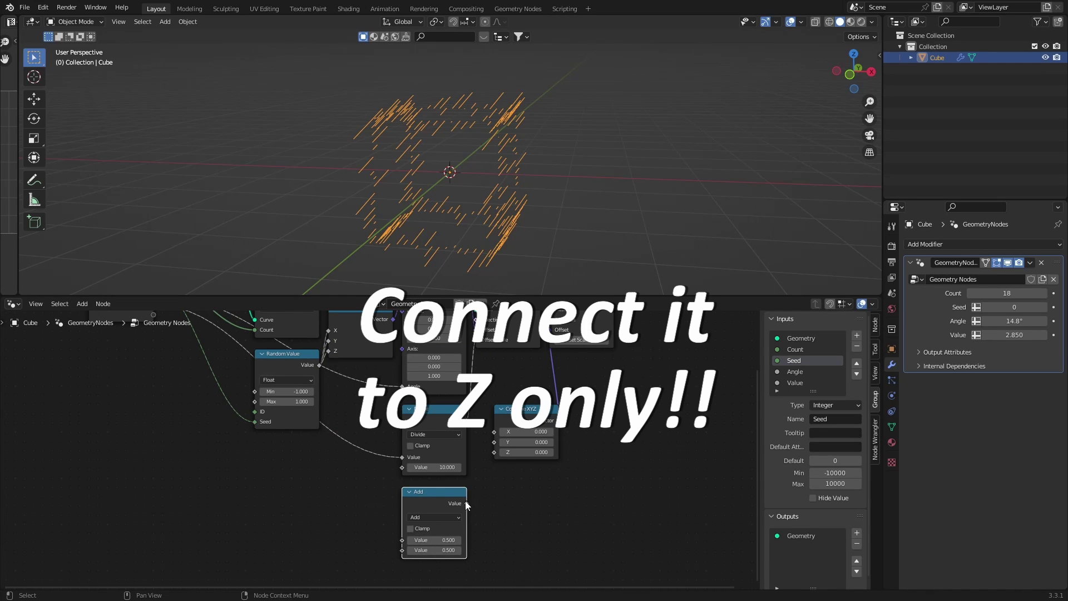
# Connect the new Math node's output only to Z of the second Combine XYZ and change the Math operation
pyautogui.moveTo(465, 502); pyautogui.dragTo(494, 452)
pyautogui.click(436, 517)
pyautogui.click(429, 417)
pyautogui.moveTo(435, 500); pyautogui.dragTo(455, 470, button='middle')
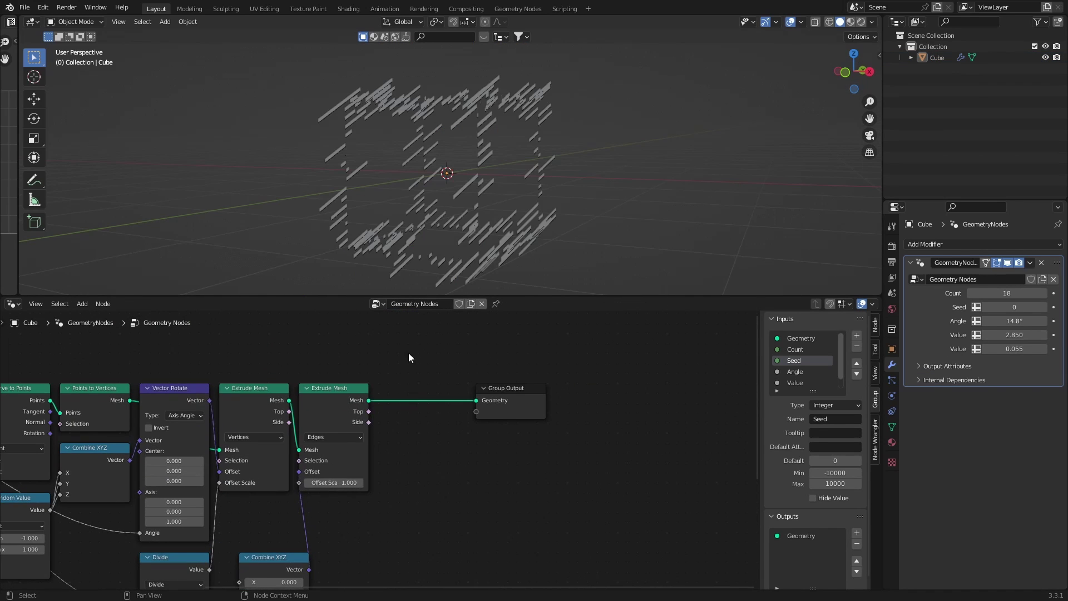
# Insert a Join Geometry node between the second Extrude Mesh and Group Output, and connect the Group Input's original Geometry to it
pyautogui.hotkey('shift', 'a')
pyautogui.click(408, 352)
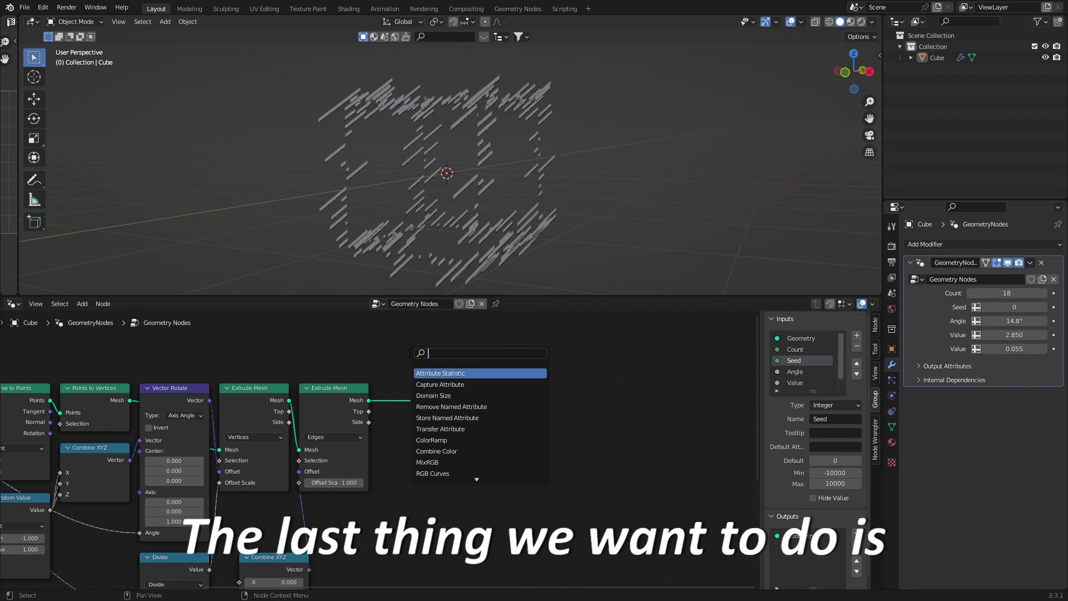
pyautogui.write('jo')
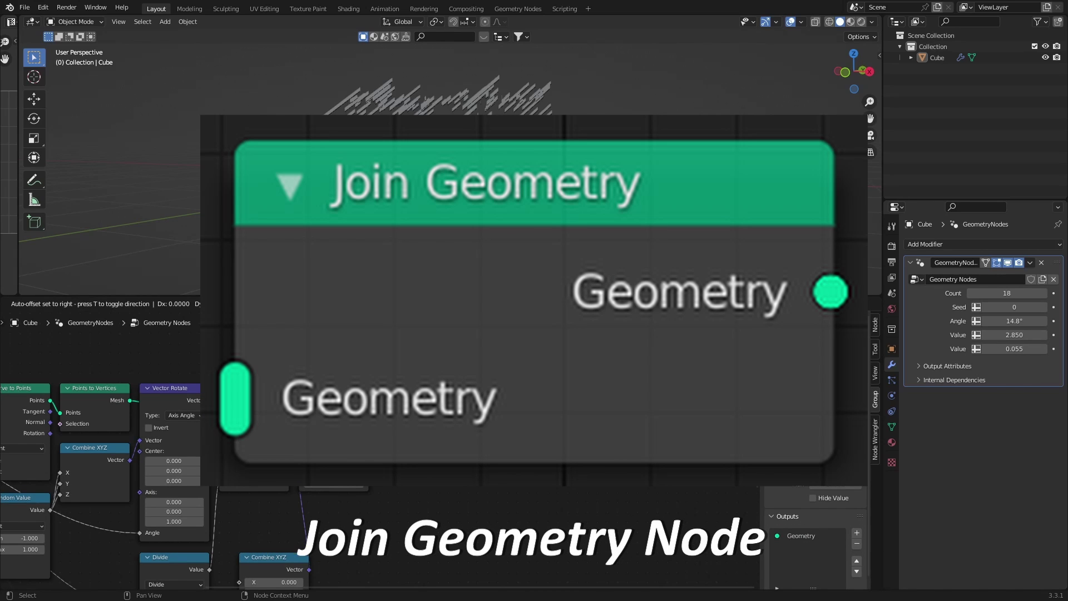
pyautogui.press('Return')
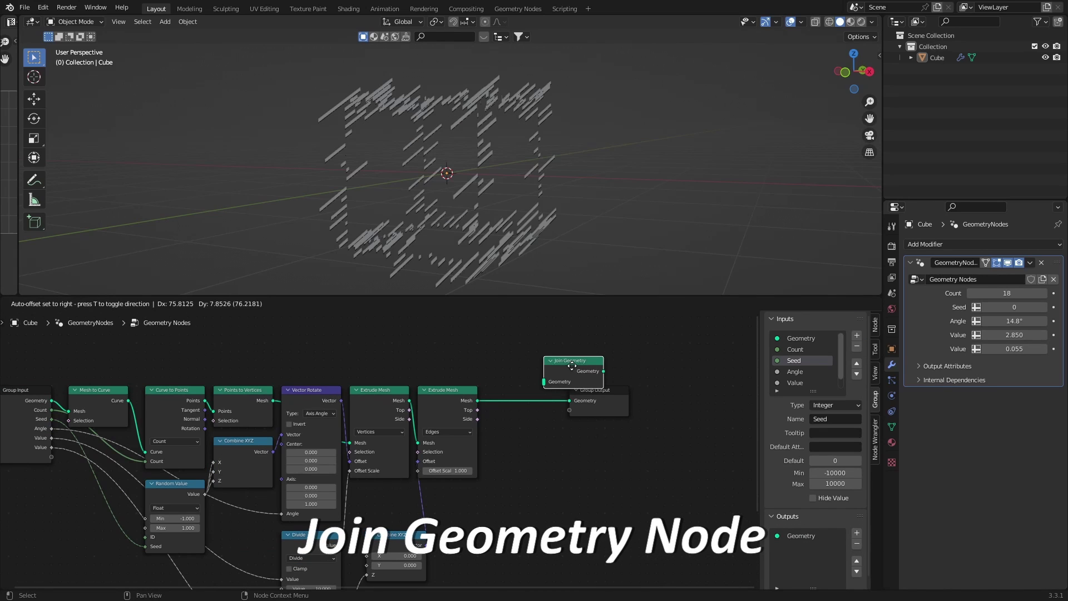
pyautogui.click(539, 389)
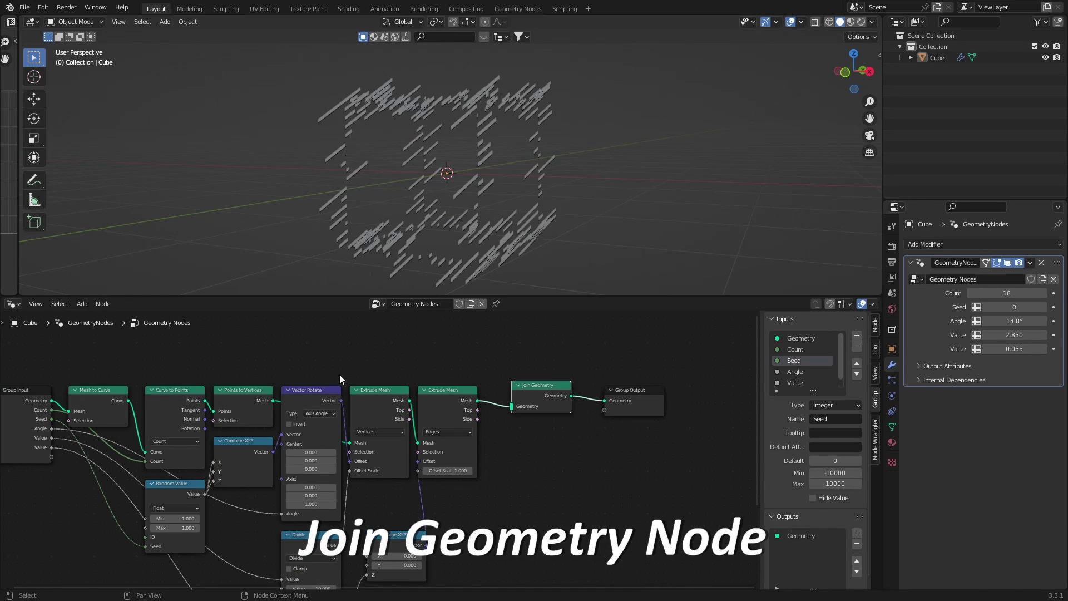
pyautogui.moveTo(52, 401); pyautogui.dragTo(512, 410)
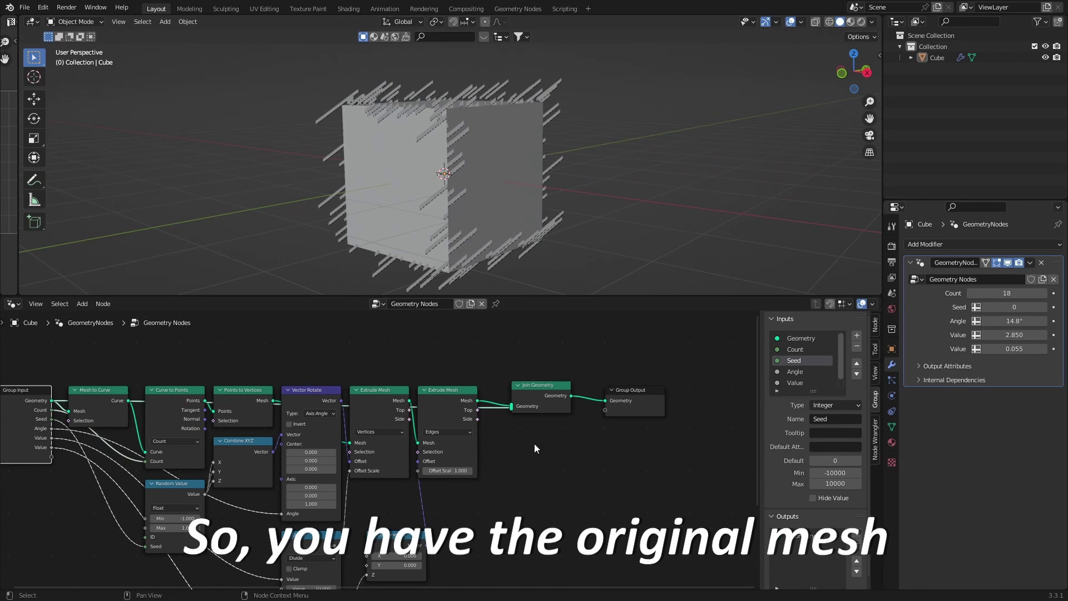
# Insert a Set Material node between the Join Geometry and Group Output nodes
pyautogui.moveTo(563, 352); pyautogui.dragTo(518, 353, button='middle')
pyautogui.hotkey('shift', 'a')
pyautogui.write('s')
pyautogui.write('set material')
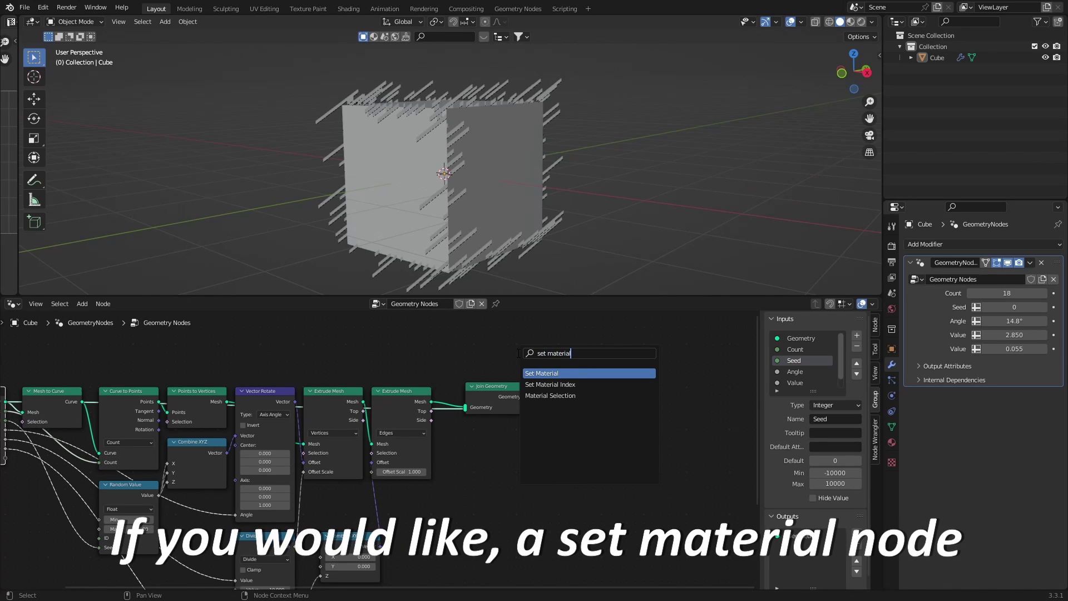
pyautogui.press('Return')
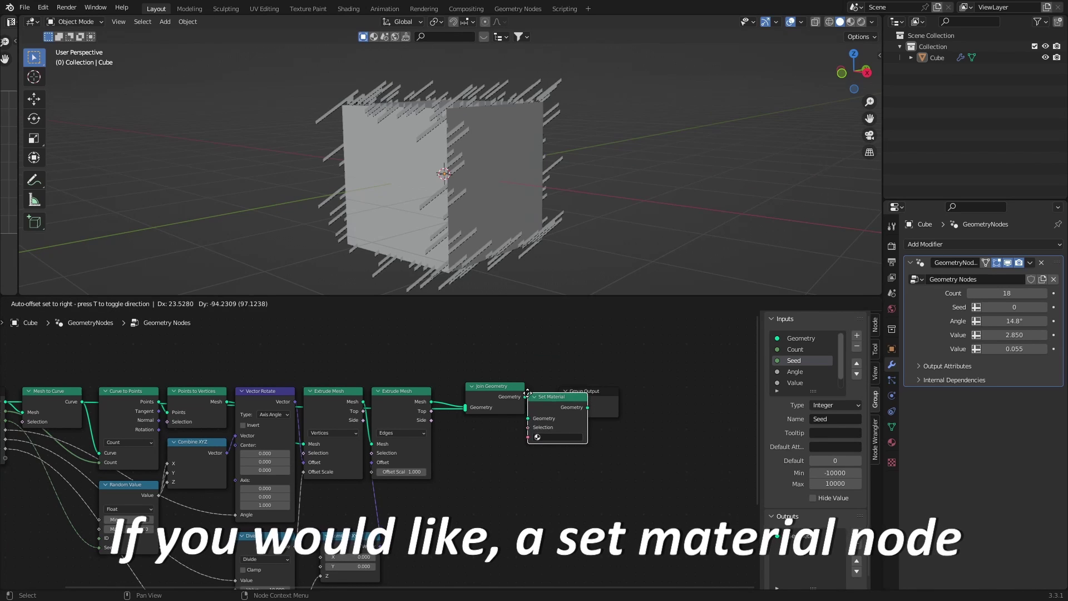
pyautogui.click(612, 450)
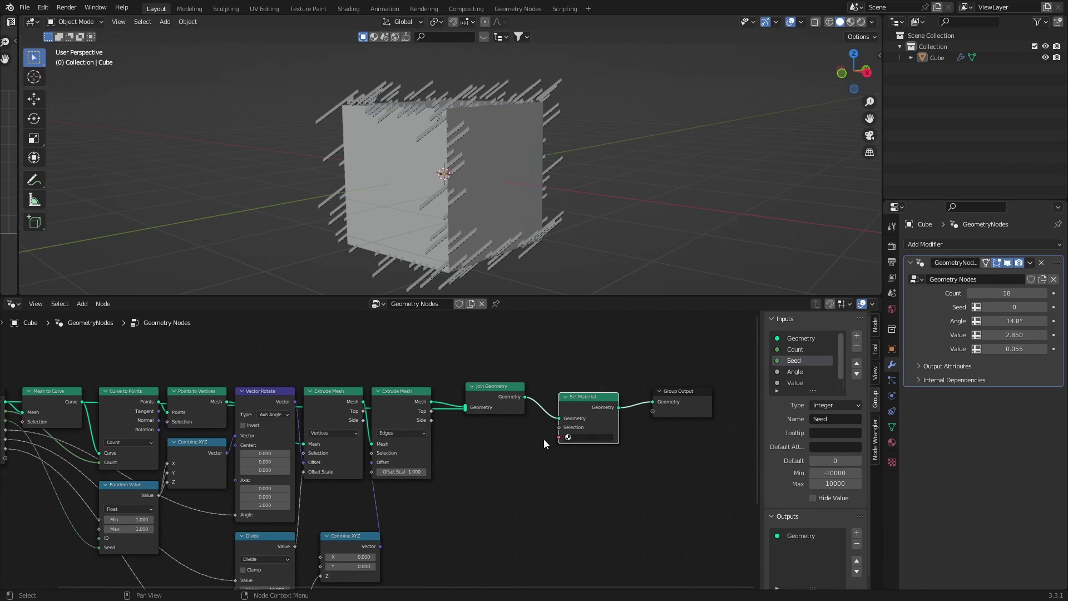
# Expose the Set Material node's Material as a new Group Input socket and open the material choice in the modifier
pyautogui.moveTo(543, 444); pyautogui.dragTo(563, 441, button='middle')
pyautogui.moveTo(579, 435); pyautogui.dragTo(24, 458)
pyautogui.moveTo(68, 483); pyautogui.dragTo(383, 507, button='middle')
pyautogui.scroll(4, 409, 437)
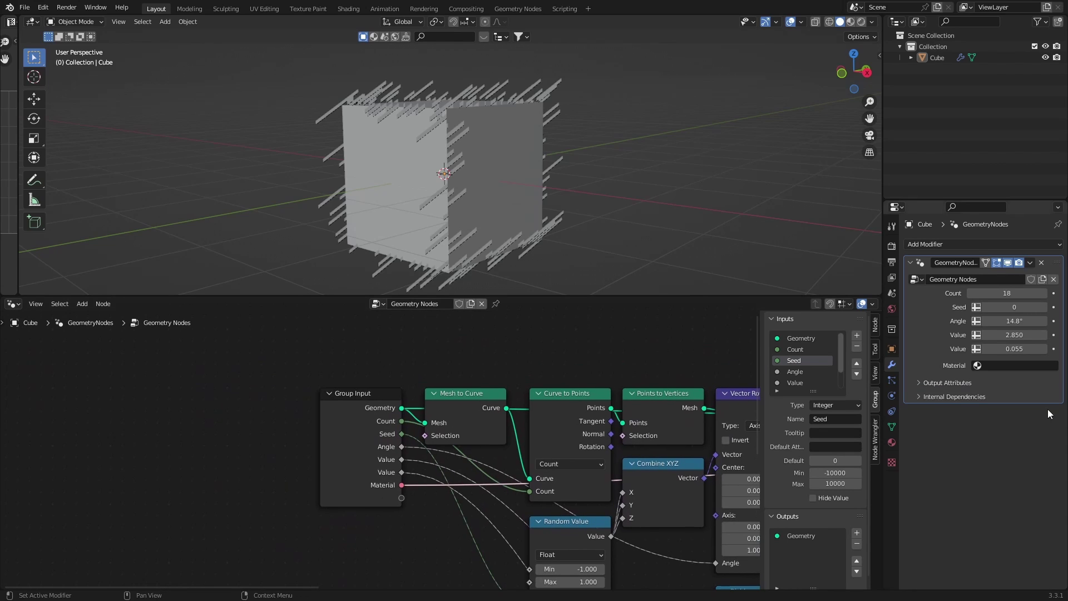
pyautogui.click(995, 368)
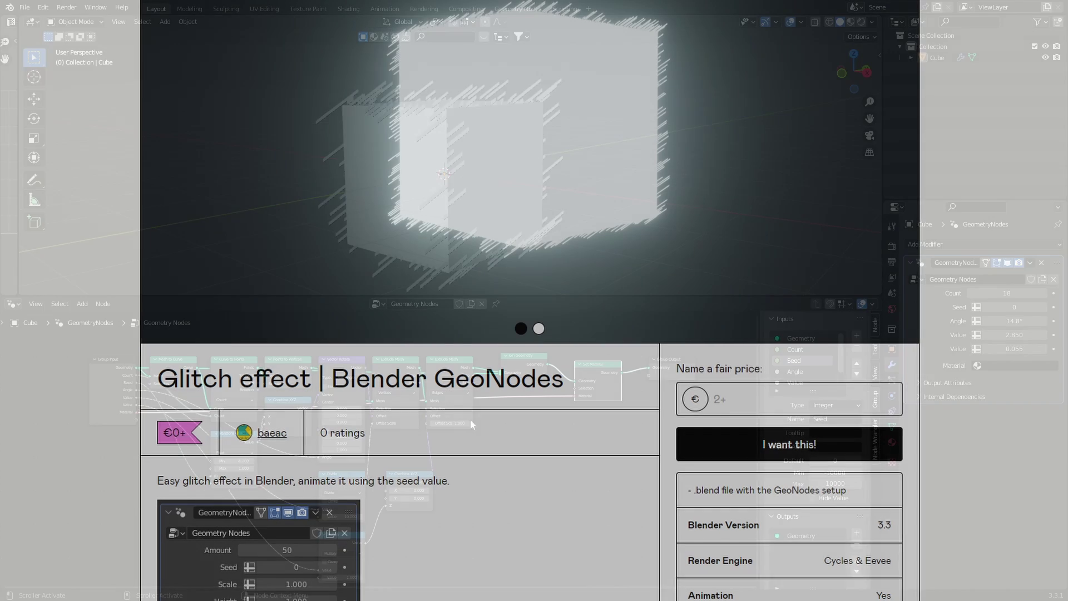